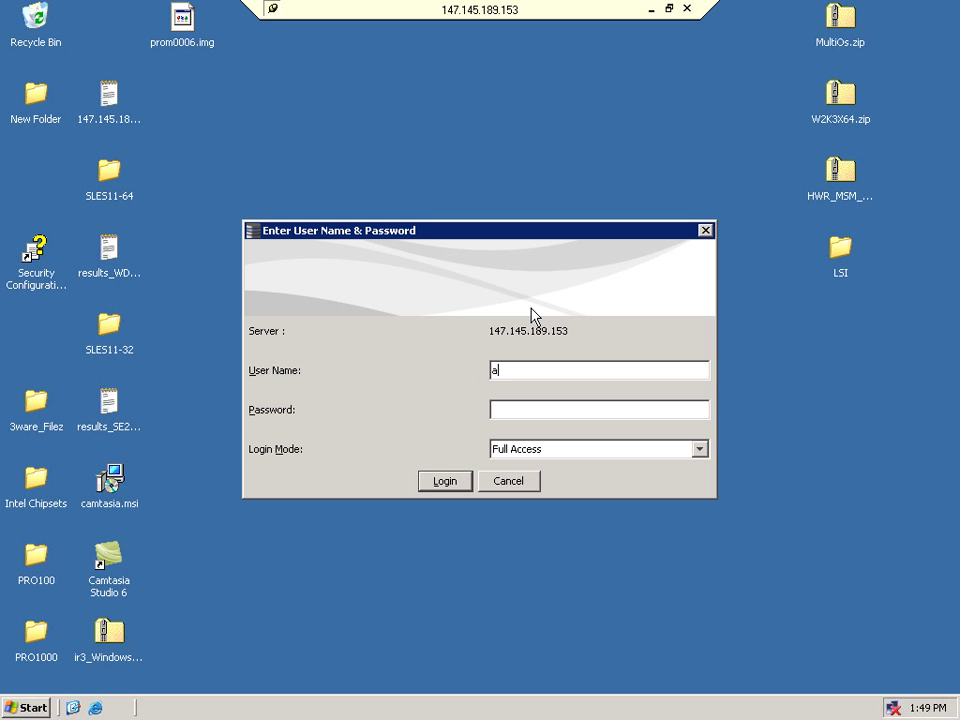
- Enter the administrator user name and move on to the password field
{"action": "type", "text": "inistrator"}
{"action": "key", "text": "Tab"}
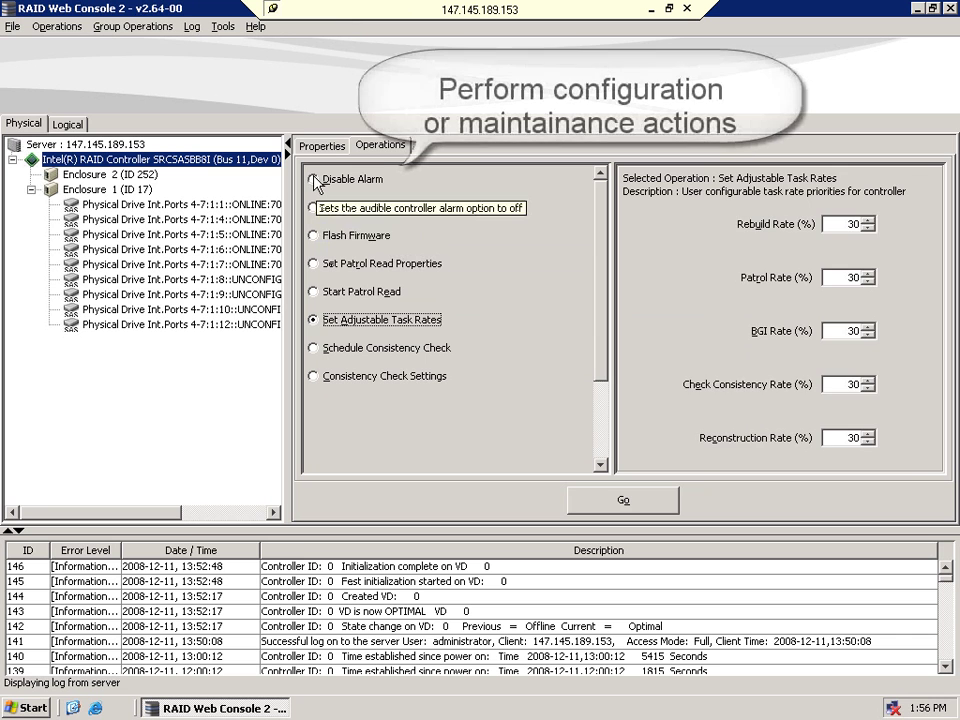
- Preview each controller operation (alarm, firmware flash, patrol read, task rates, consistency check), then view controller properties
{"action": "left_click", "coordinate": [314, 180]}
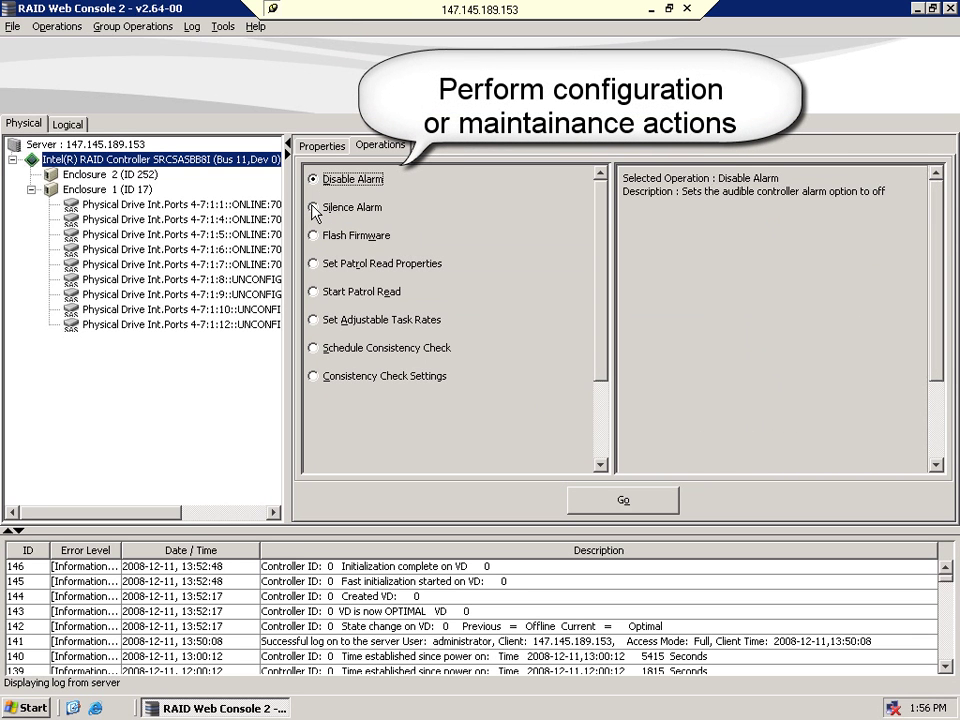
{"action": "left_click", "coordinate": [315, 209]}
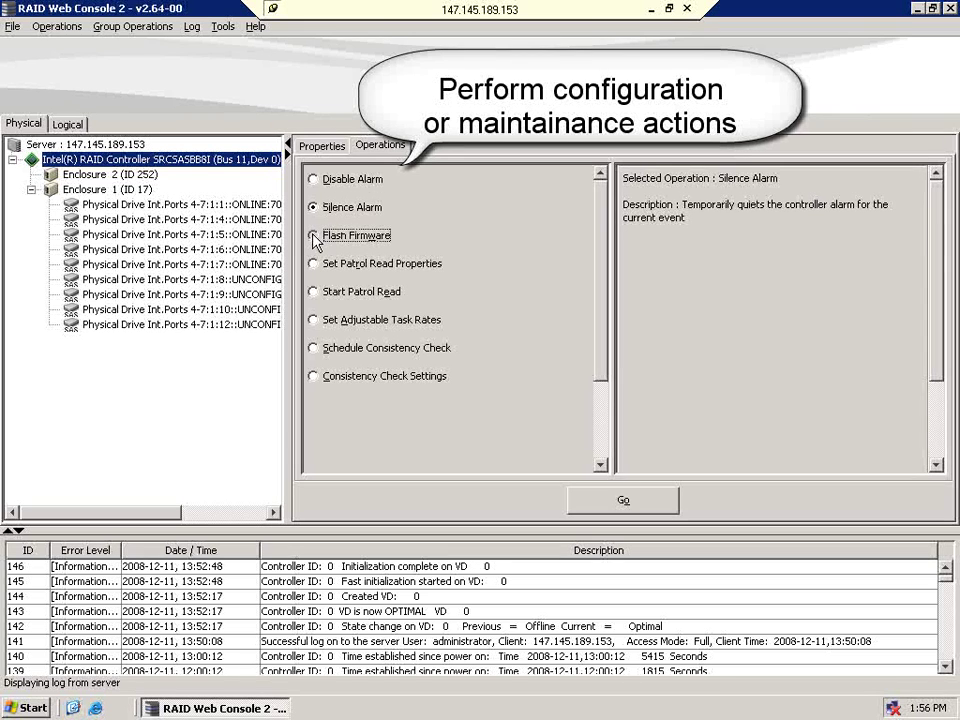
{"action": "left_click", "coordinate": [314, 237]}
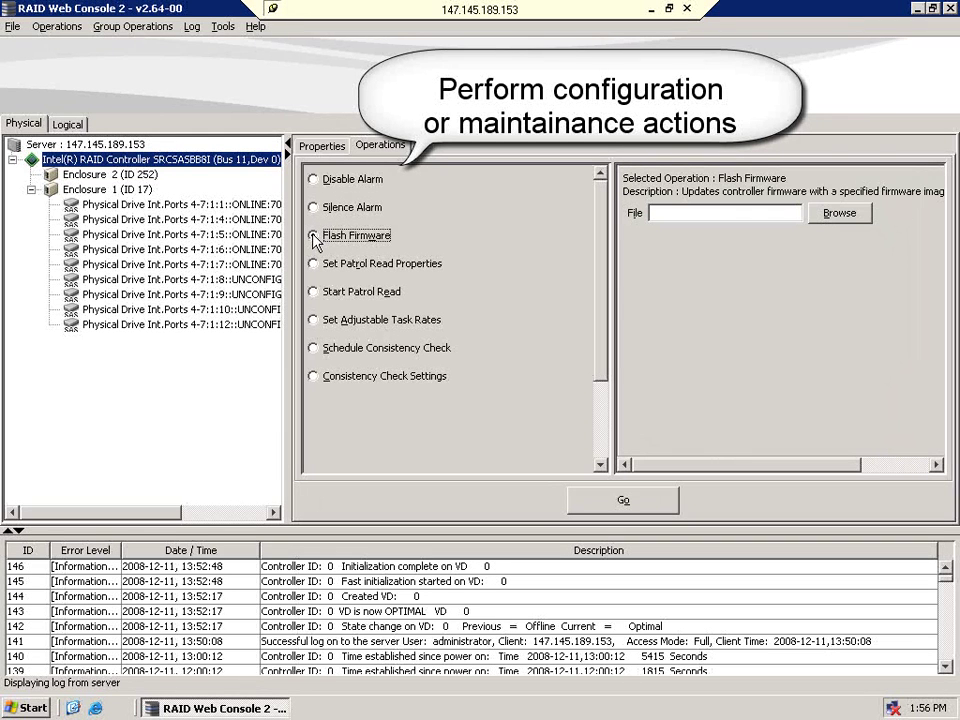
{"action": "left_click", "coordinate": [315, 268]}
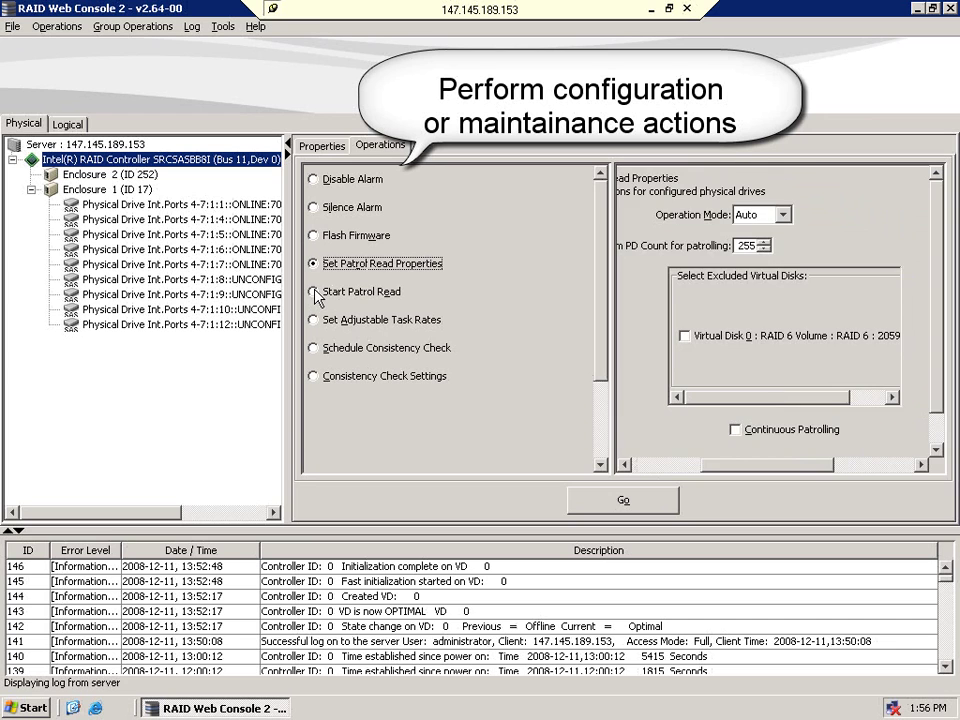
{"action": "left_click", "coordinate": [315, 293]}
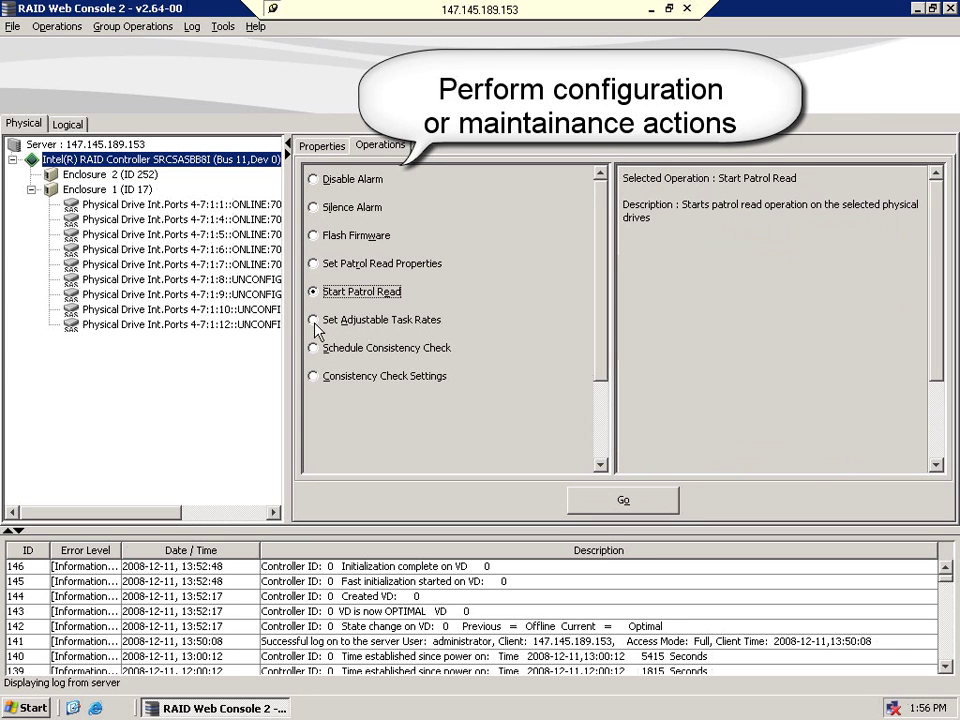
{"action": "left_click", "coordinate": [314, 322]}
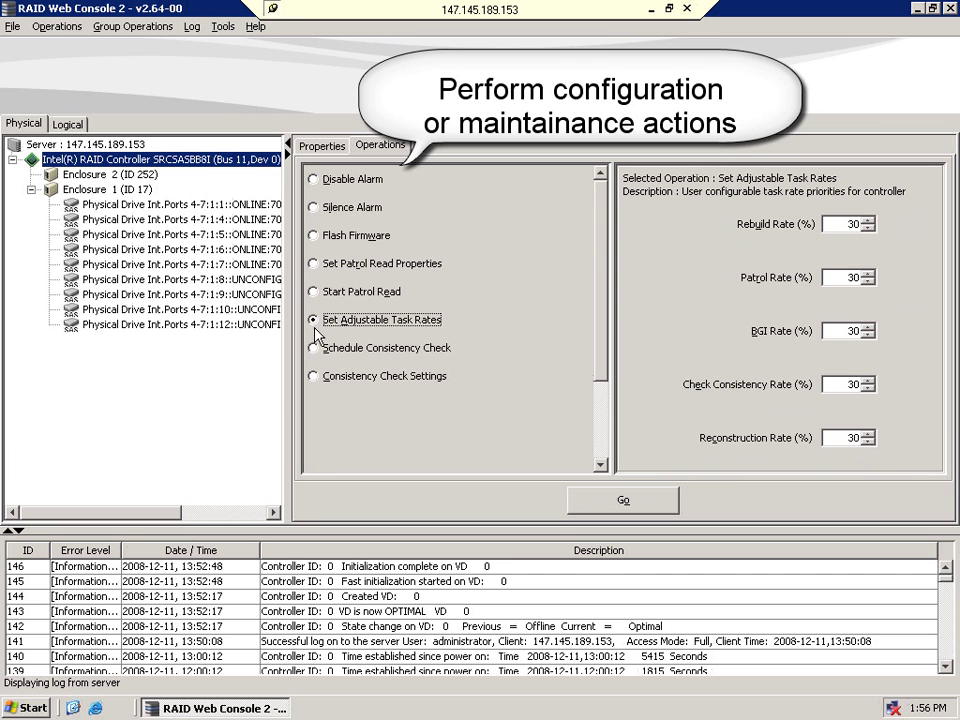
{"action": "left_click", "coordinate": [315, 350]}
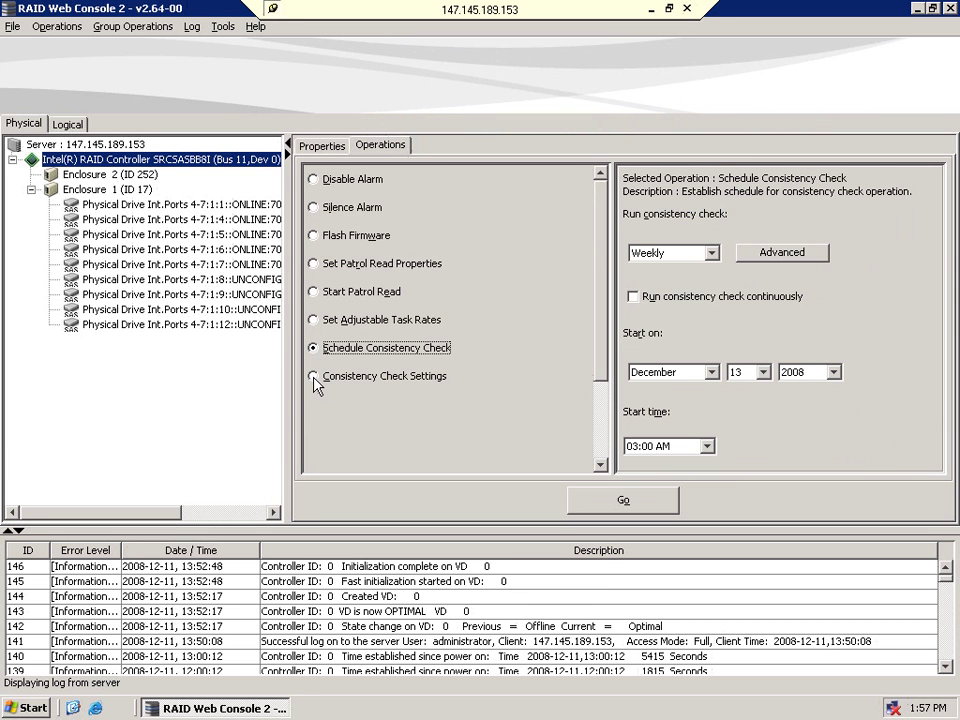
{"action": "left_click", "coordinate": [315, 382]}
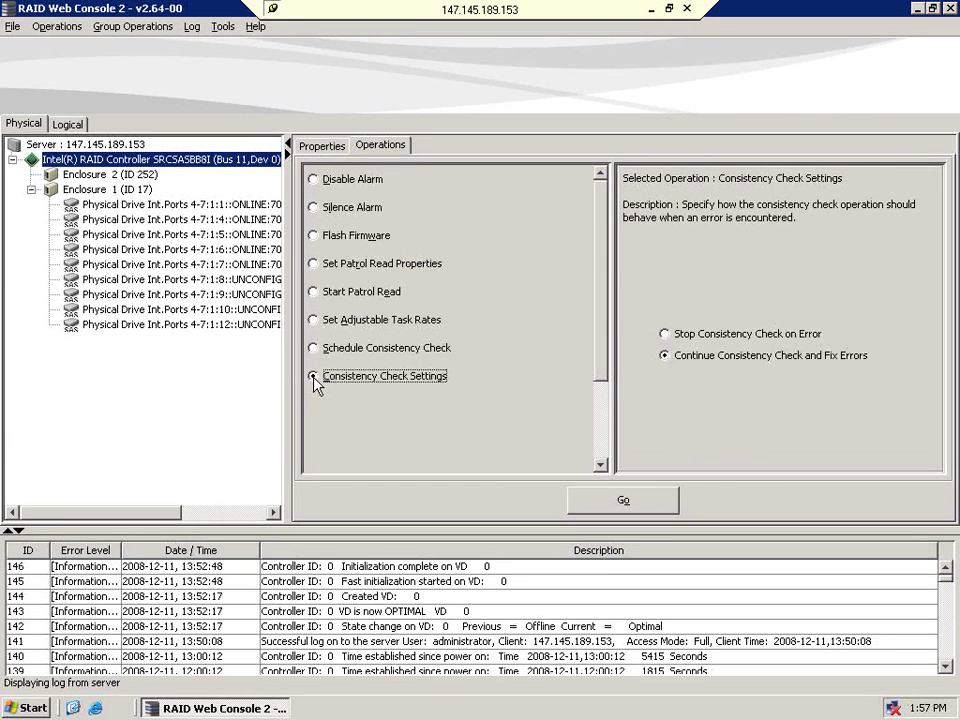
{"action": "left_click", "coordinate": [322, 147]}
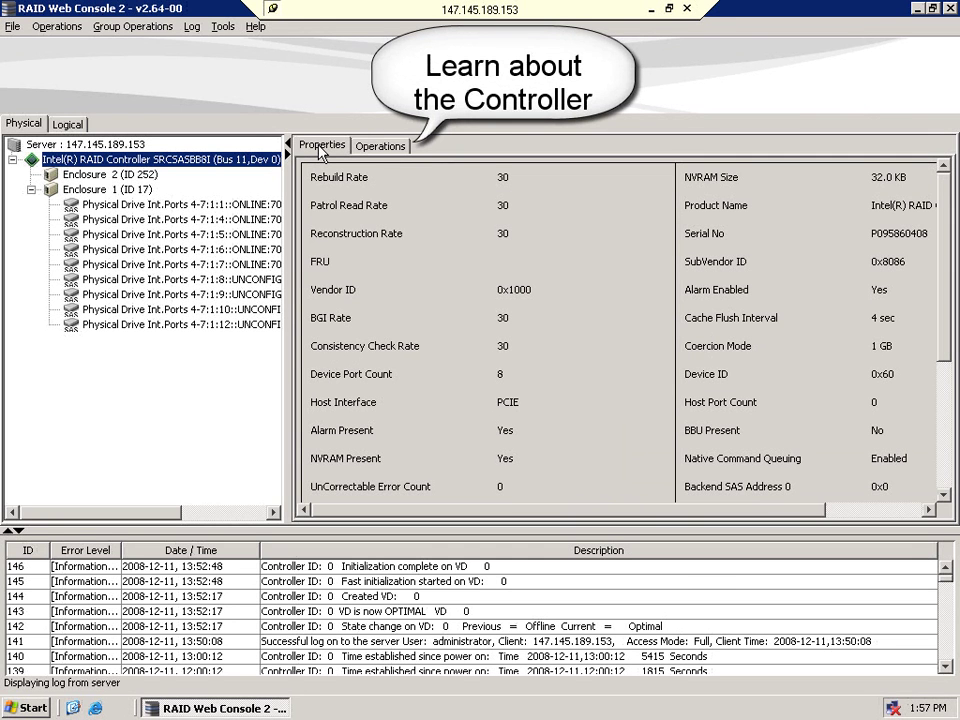
- Show Enclosure 1 (ID 17) in Graphical View, scrolled down to its fans and power supplies
{"action": "left_click", "coordinate": [140, 190]}
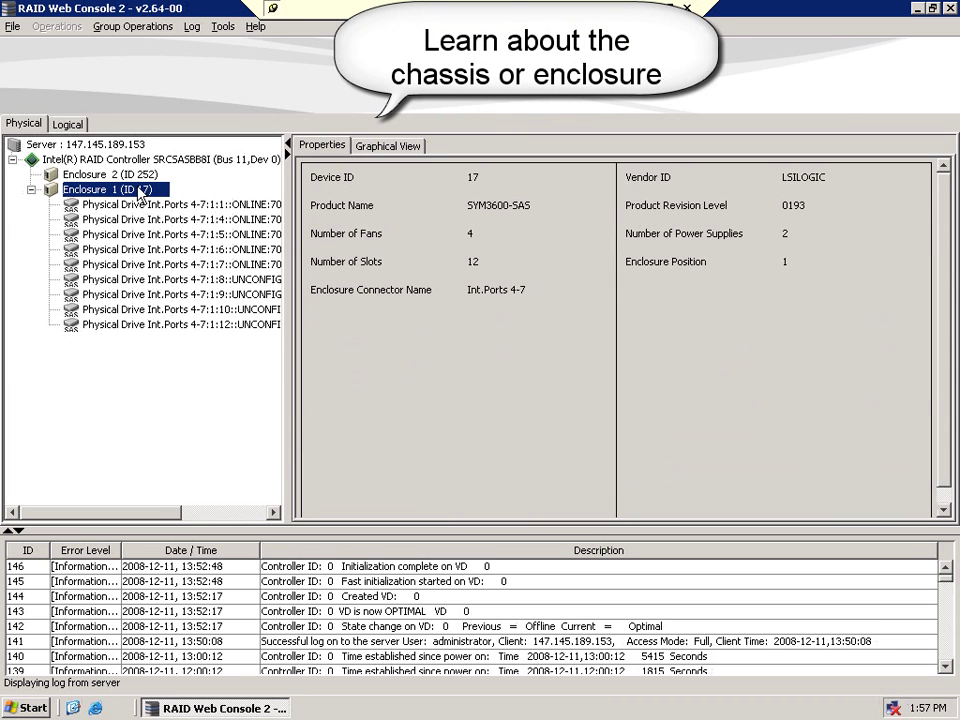
{"action": "left_click", "coordinate": [370, 152]}
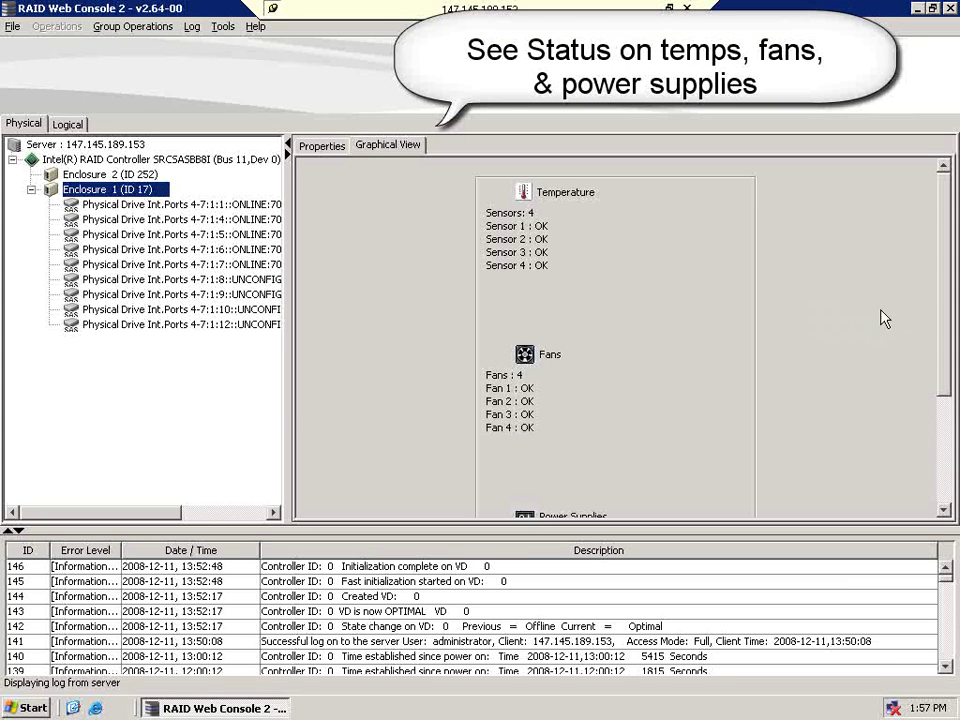
{"action": "left_click_drag", "start_coordinate": [946, 400], "coordinate": [952, 518]}
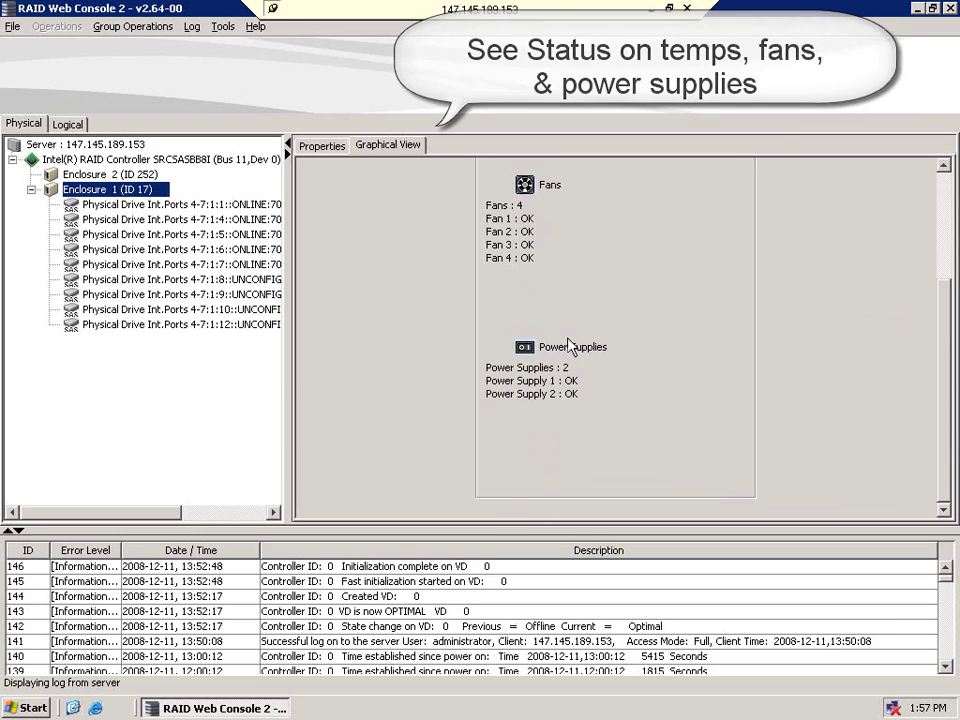
- Open the controller's Monitor Configurator, check E-mail Settings, then return to Alert Delivery Rules
{"action": "left_click", "coordinate": [160, 159]}
{"action": "left_click", "coordinate": [222, 27]}
{"action": "mouse_move", "coordinate": [236, 45]}
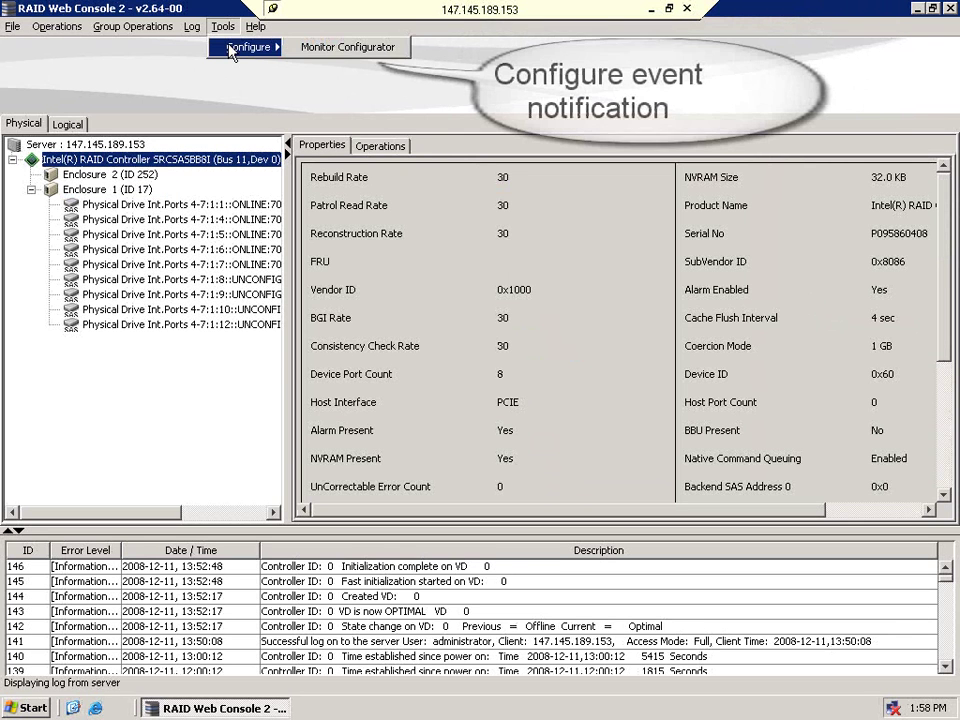
{"action": "left_click", "coordinate": [316, 52]}
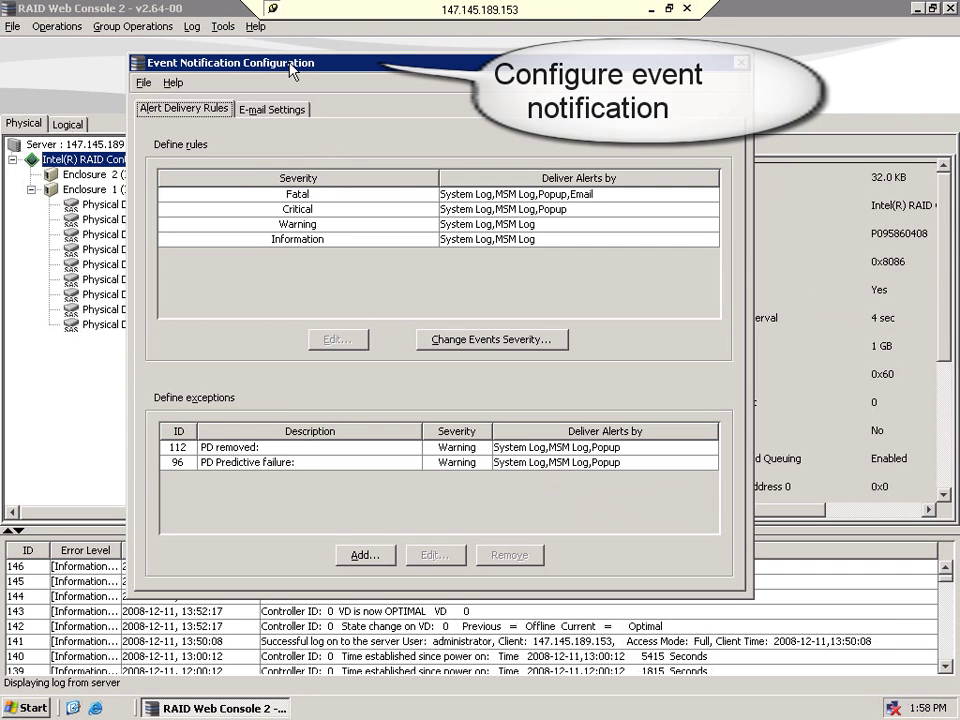
{"action": "left_click", "coordinate": [268, 110]}
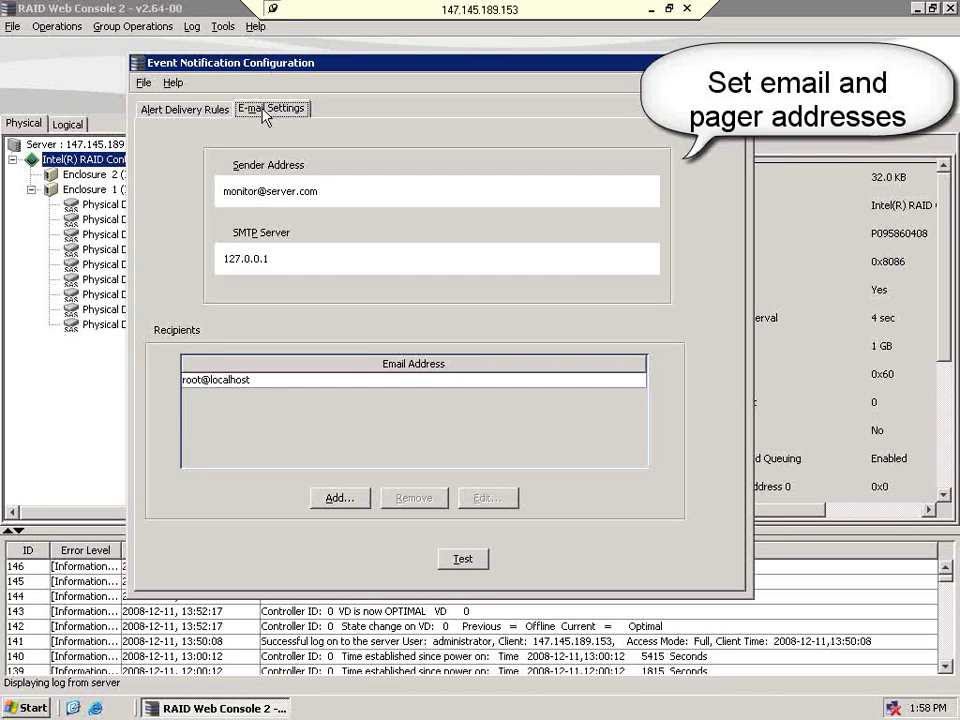
{"action": "left_click", "coordinate": [205, 112]}
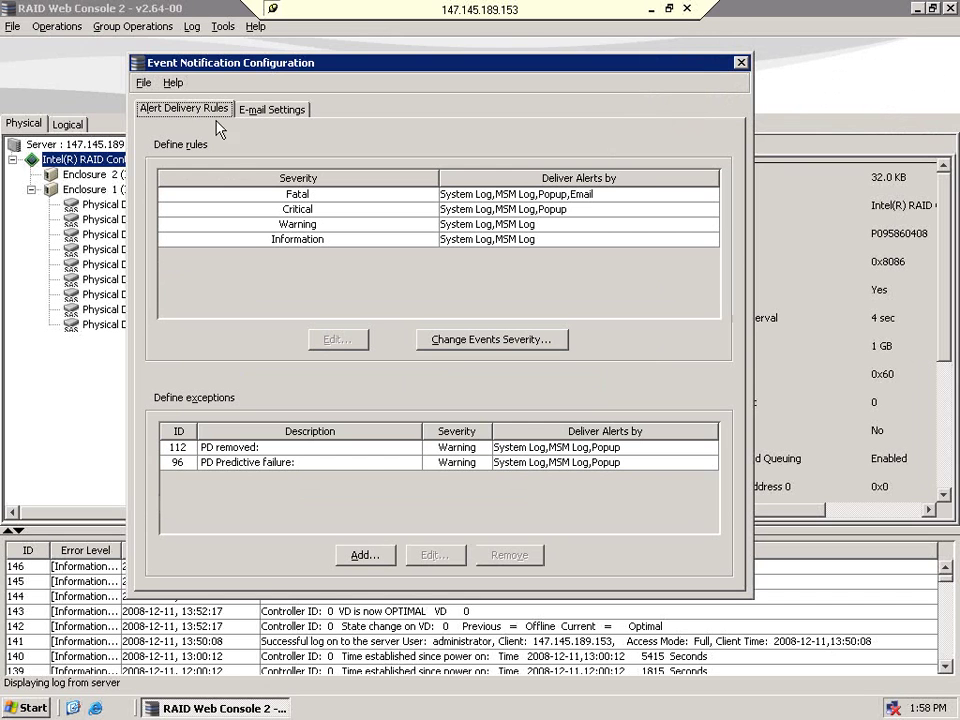
- Change event 243, Fan speed changed on enclosure, to Critical severity
{"action": "left_click", "coordinate": [455, 342]}
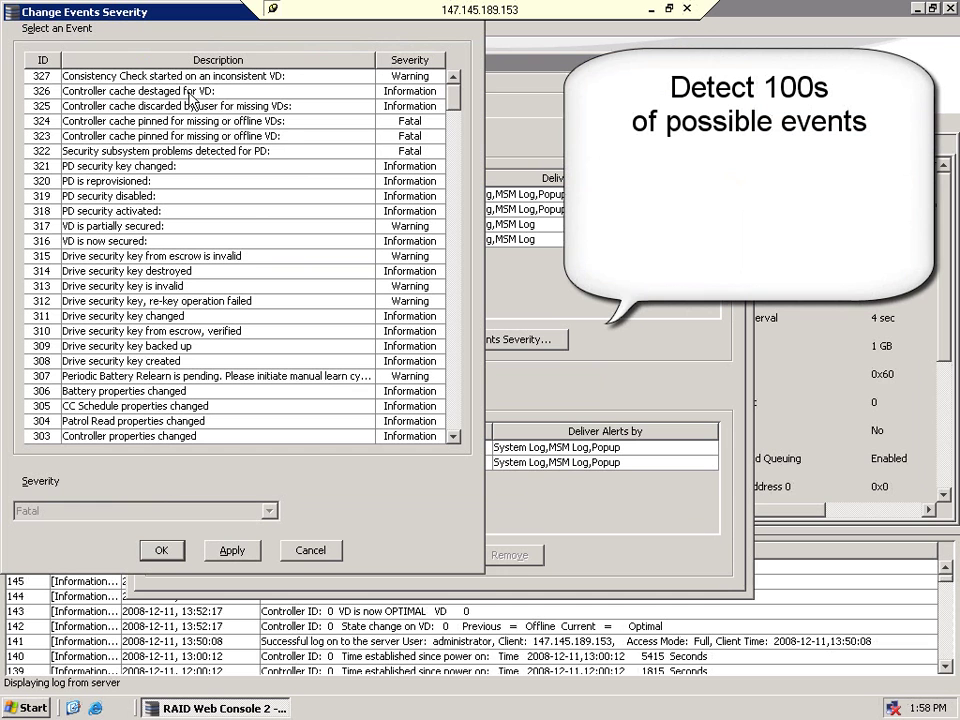
{"action": "left_click_drag", "start_coordinate": [459, 108], "coordinate": [462, 183]}
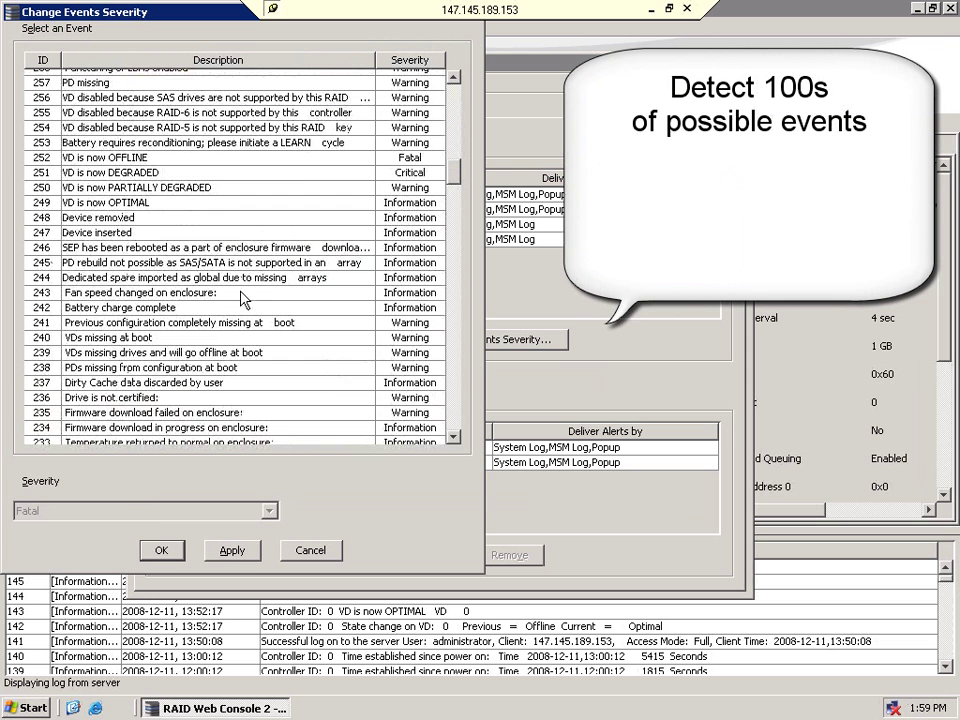
{"action": "left_click", "coordinate": [221, 296]}
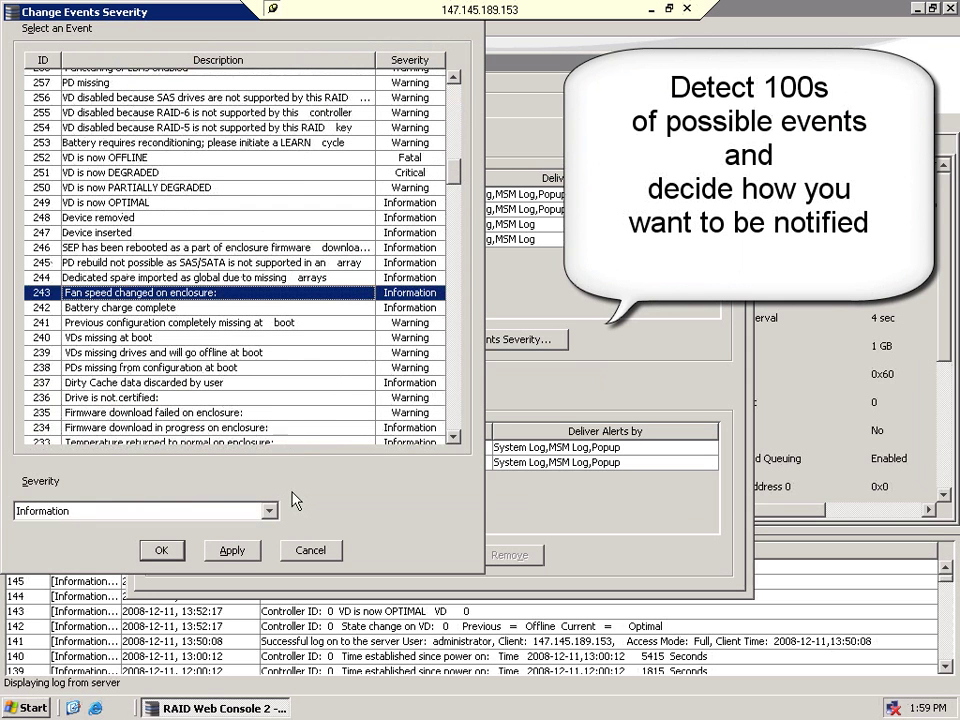
{"action": "left_click", "coordinate": [270, 512]}
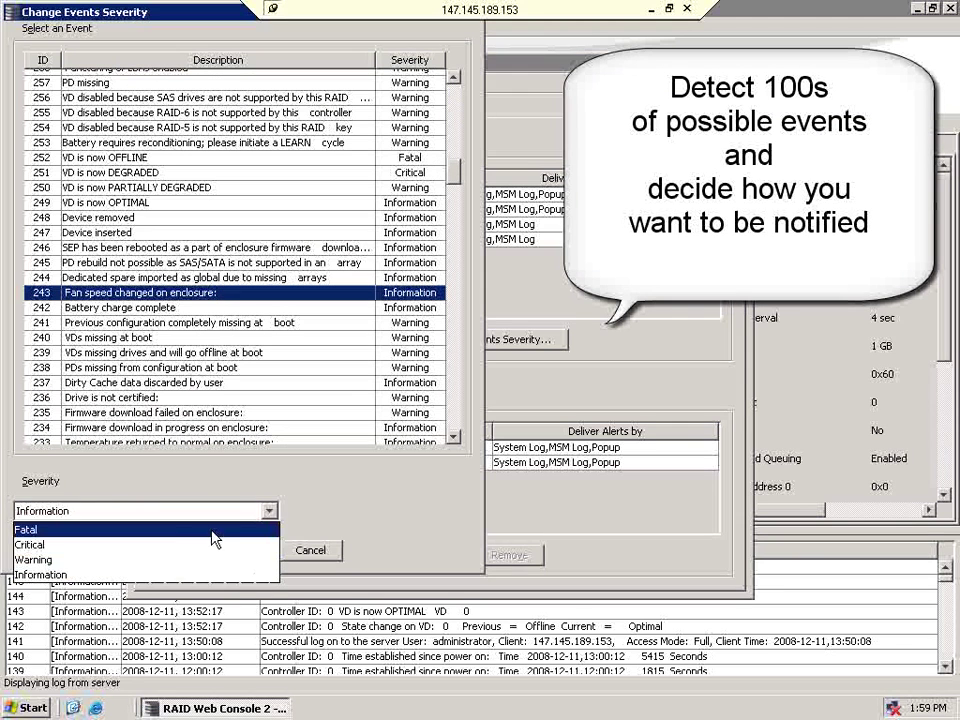
{"action": "left_click", "coordinate": [199, 549]}
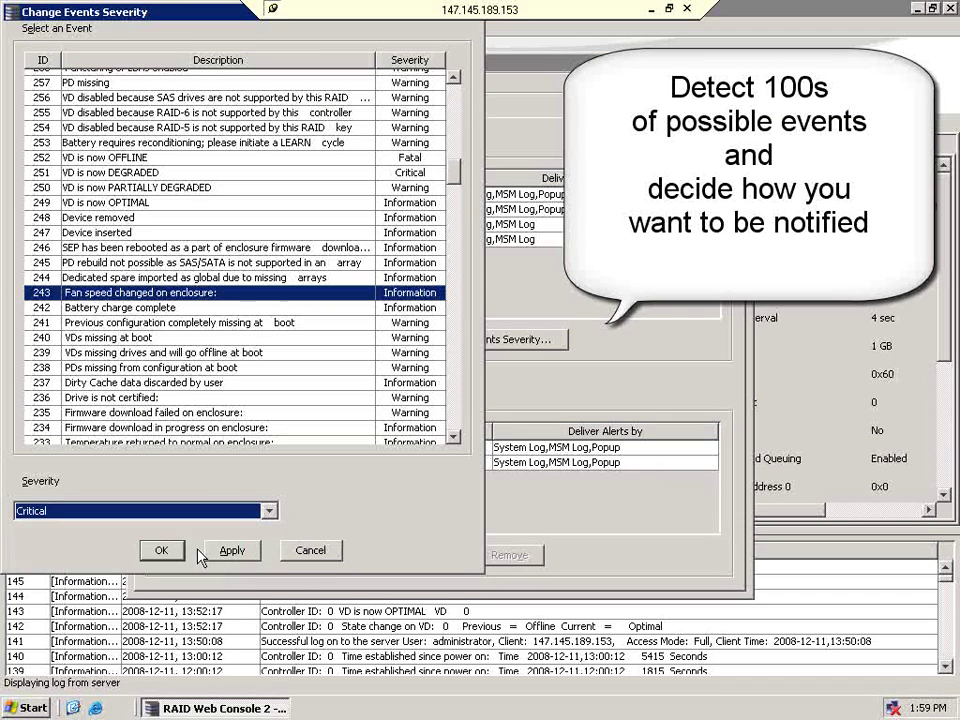
{"action": "left_click", "coordinate": [231, 551]}
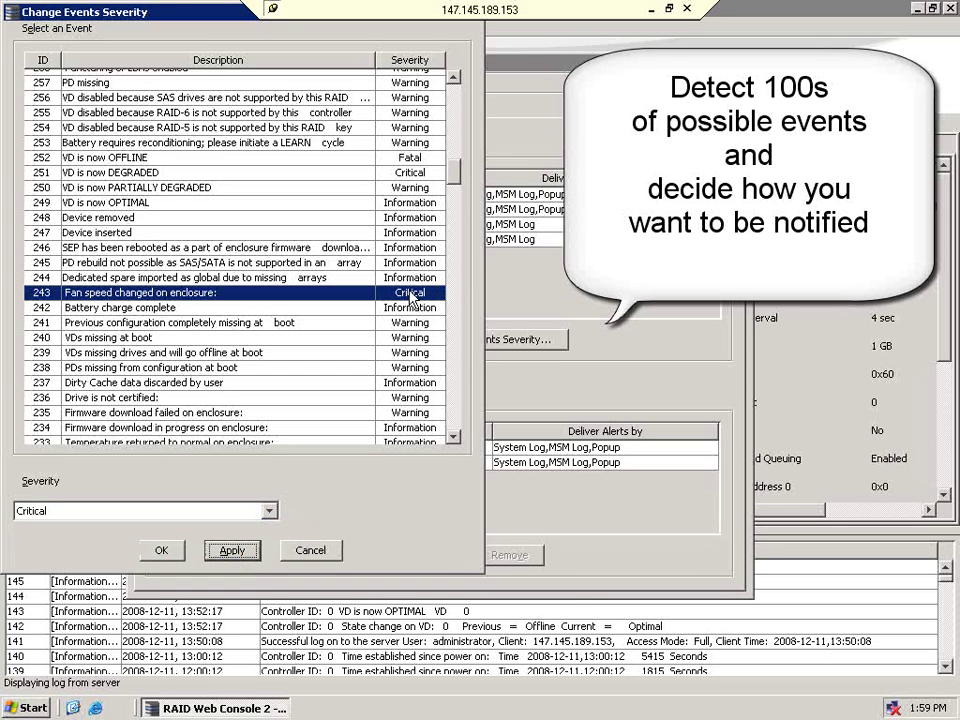
- Close the severity editor and notification configuration, then make the event log pane taller
{"action": "left_click_drag", "start_coordinate": [454, 172], "coordinate": [462, 437]}
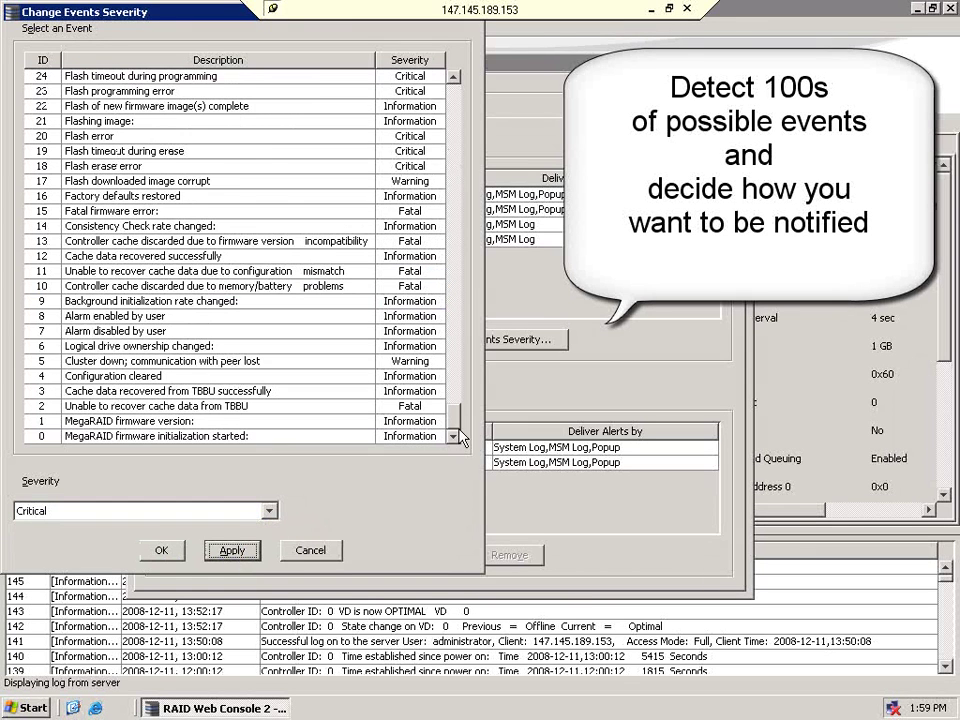
{"action": "left_click", "coordinate": [310, 551]}
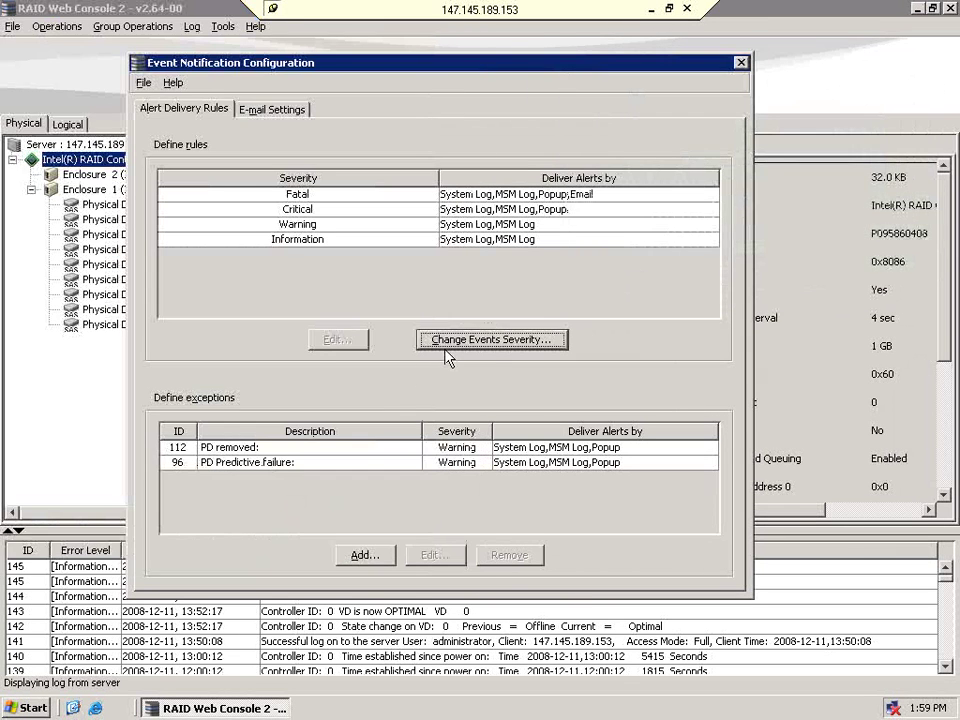
{"action": "key", "text": "Escape"}
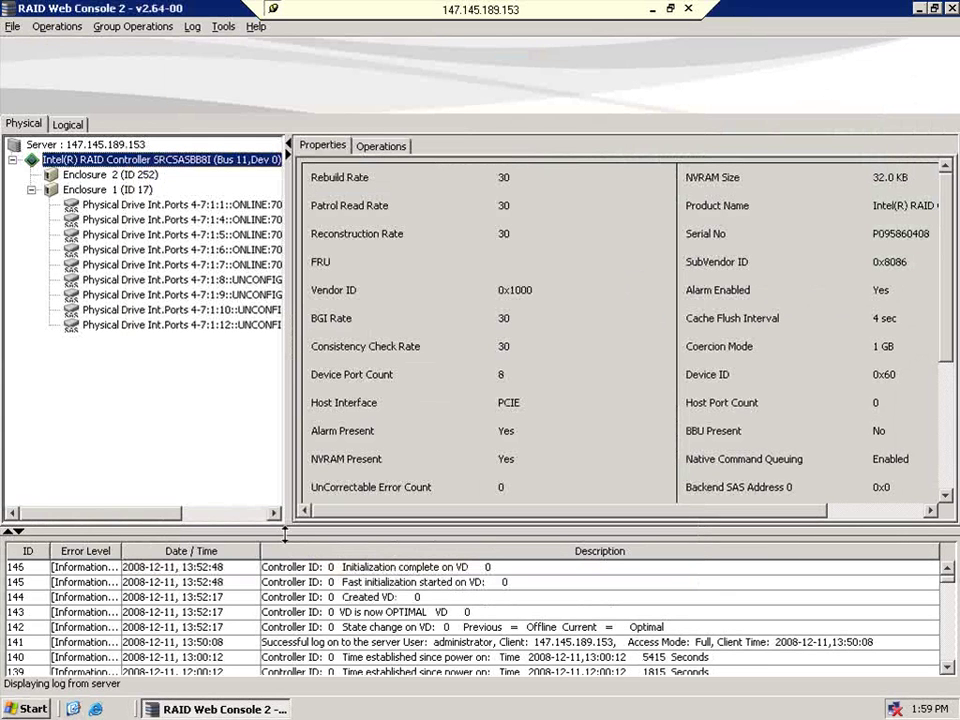
{"action": "left_click_drag", "start_coordinate": [281, 522], "coordinate": [281, 220]}
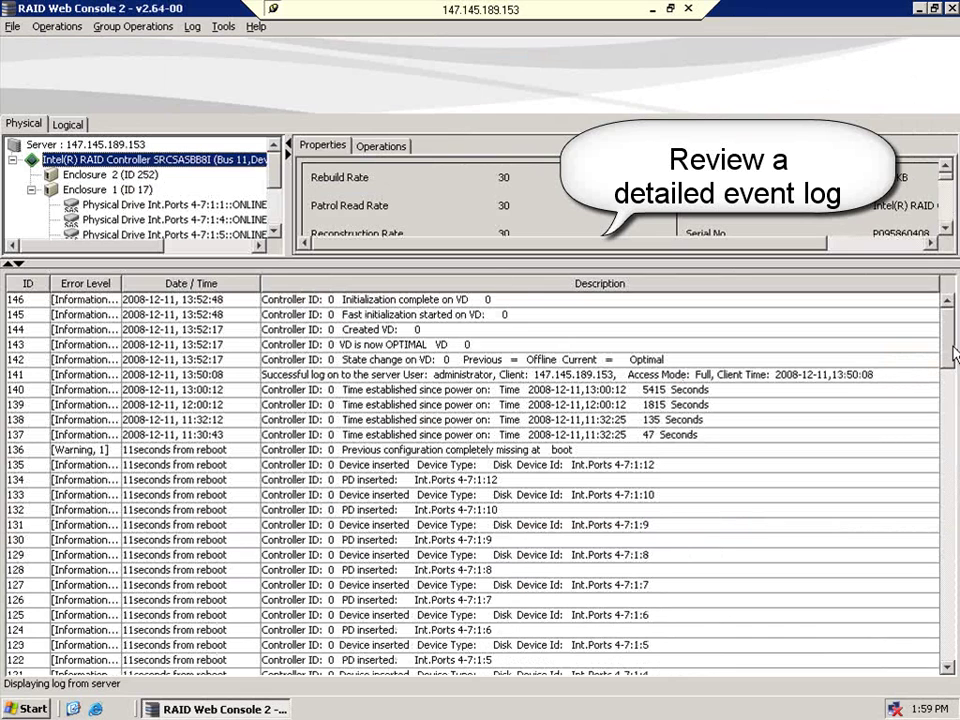
{"action": "scroll", "coordinate": [952, 360], "scroll_direction": "down", "scroll_amount": 1}
{"action": "left_click_drag", "start_coordinate": [952, 360], "coordinate": [950, 502]}
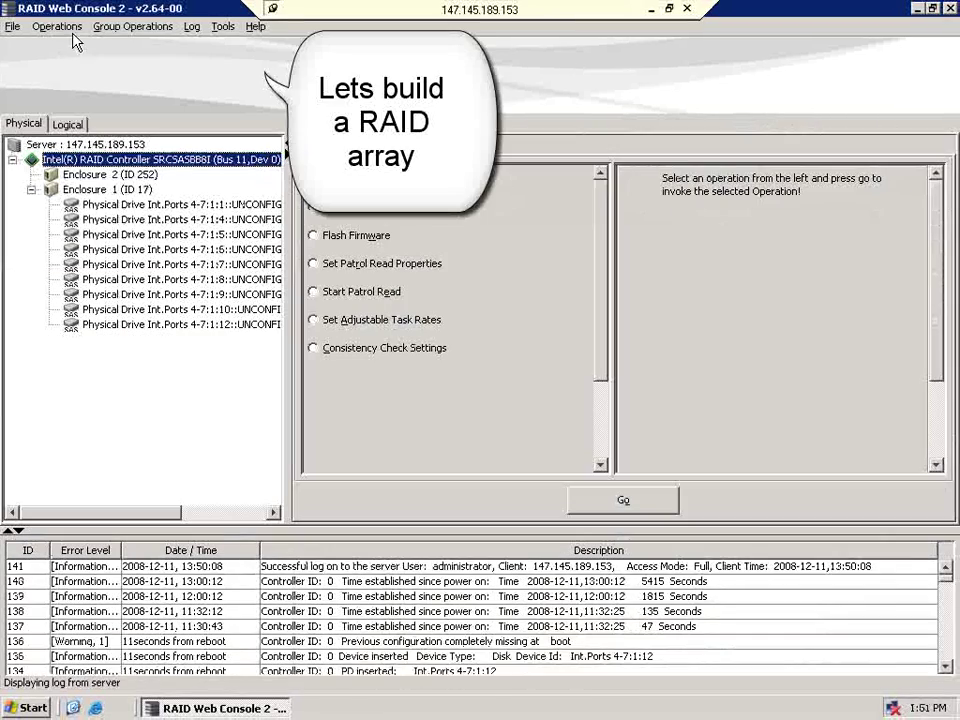
- Start the Configuration Wizard in Manual Configuration mode
{"action": "left_click", "coordinate": [57, 26]}
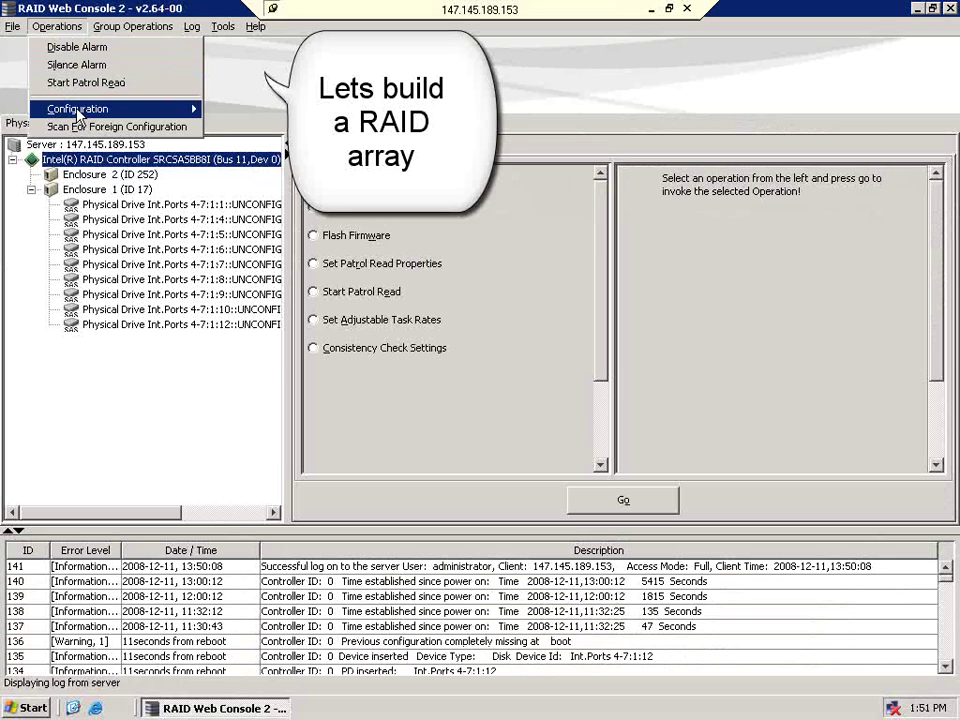
{"action": "mouse_move", "coordinate": [80, 114]}
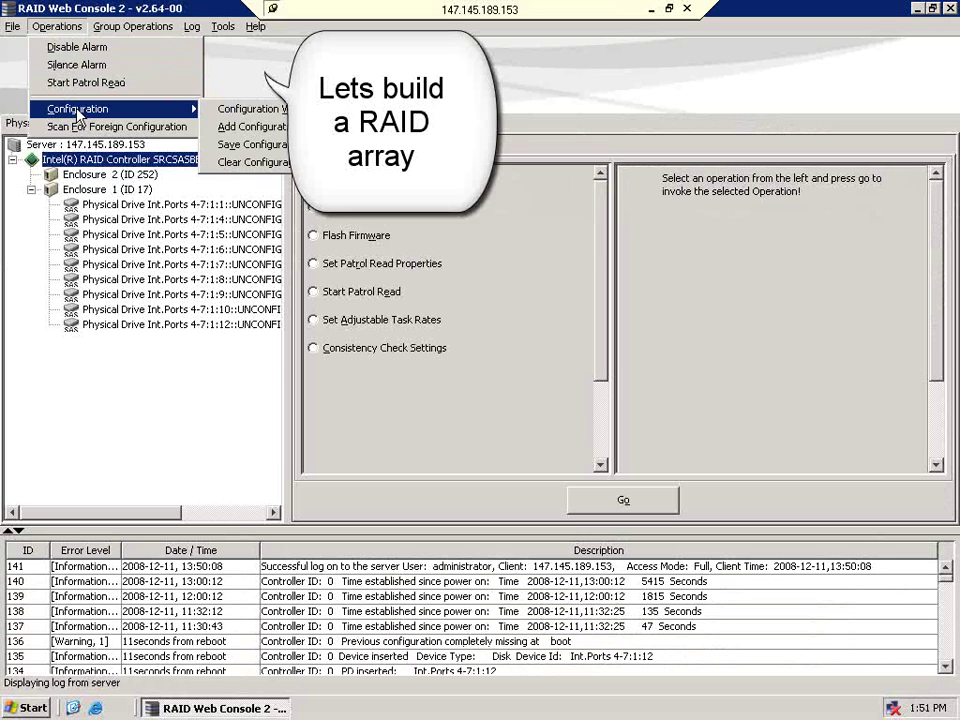
{"action": "left_click", "coordinate": [222, 110]}
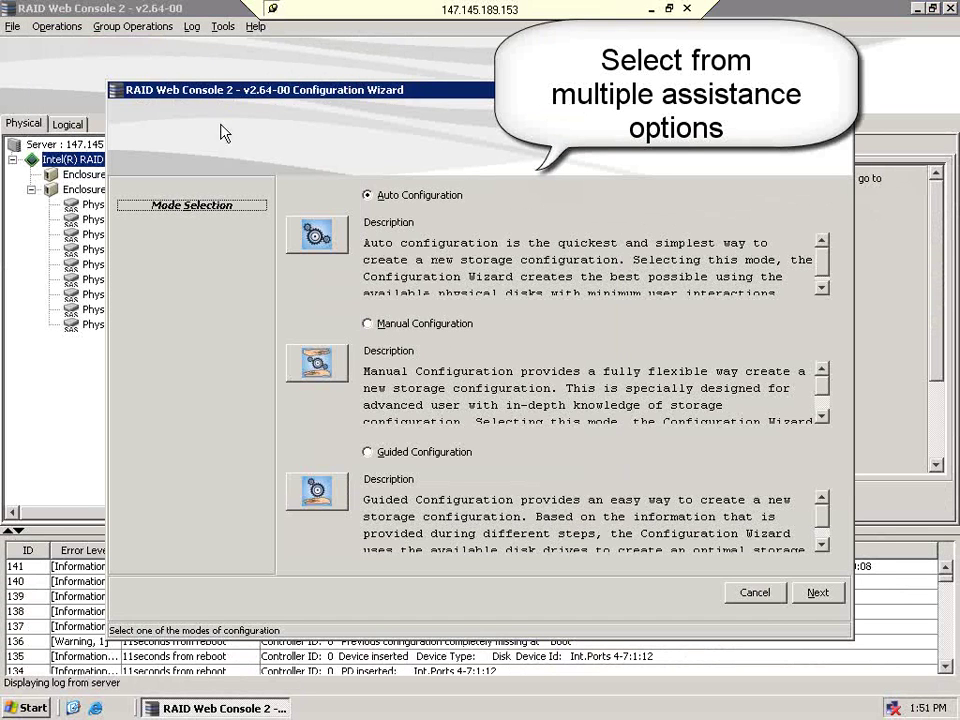
{"action": "left_click", "coordinate": [368, 324]}
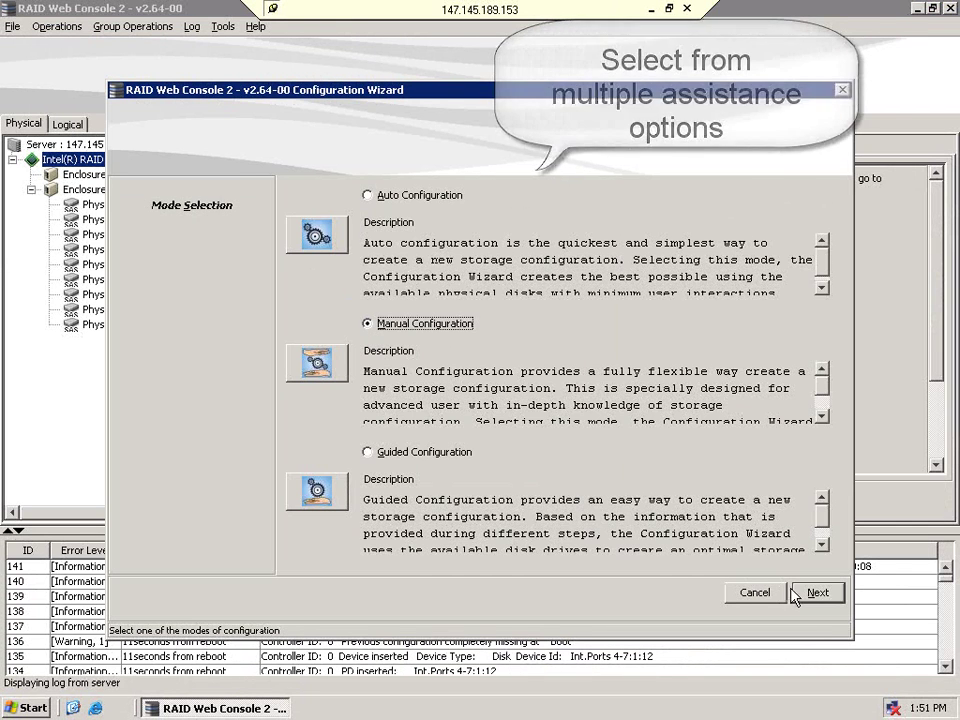
{"action": "left_click", "coordinate": [815, 593]}
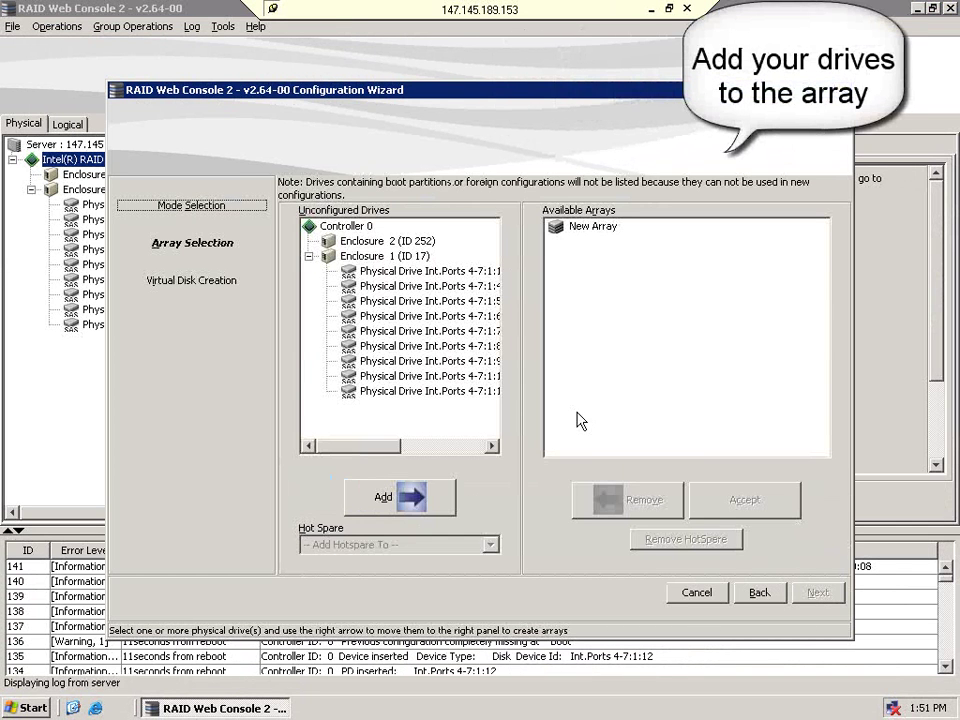
- Add drives 4-7:1:1, :4, :5, :6 and :7 and accept them as New Array 0
{"action": "left_click", "coordinate": [466, 272]}
{"action": "left_click", "coordinate": [435, 500]}
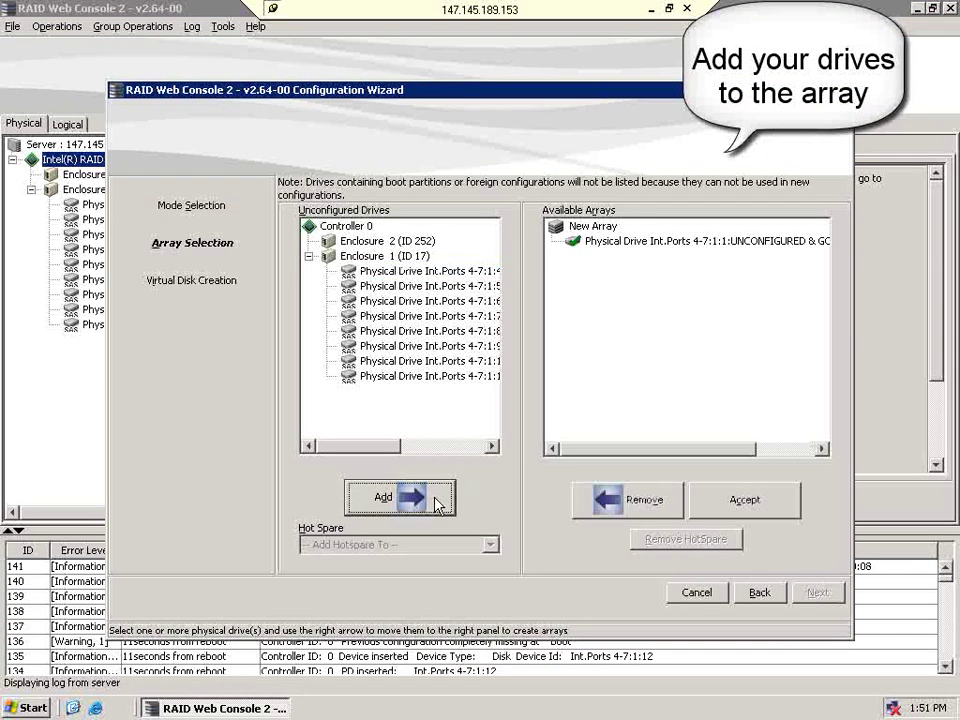
{"action": "left_click", "coordinate": [422, 272]}
{"action": "left_click", "coordinate": [428, 497]}
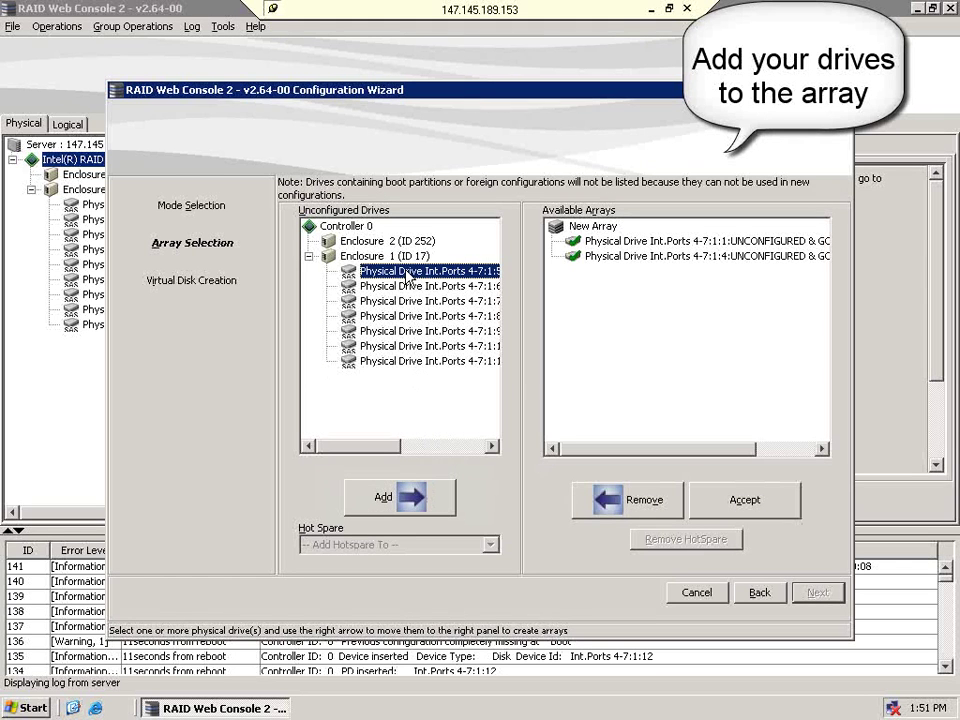
{"action": "left_click", "coordinate": [428, 500]}
{"action": "left_click", "coordinate": [422, 272]}
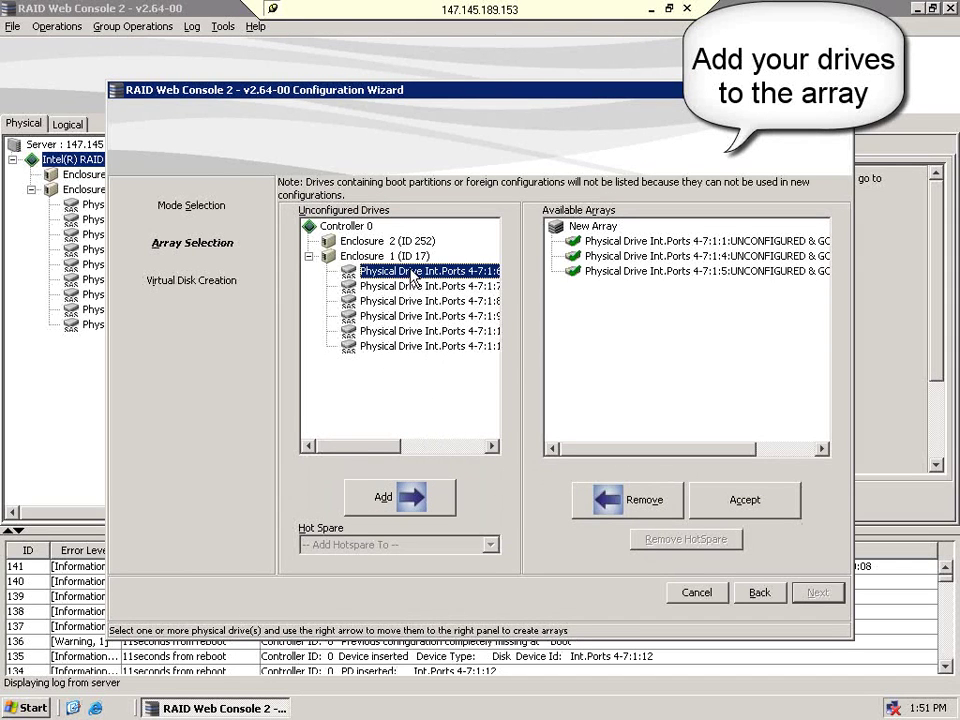
{"action": "left_click", "coordinate": [416, 497]}
{"action": "left_click", "coordinate": [360, 271]}
{"action": "left_click", "coordinate": [407, 497]}
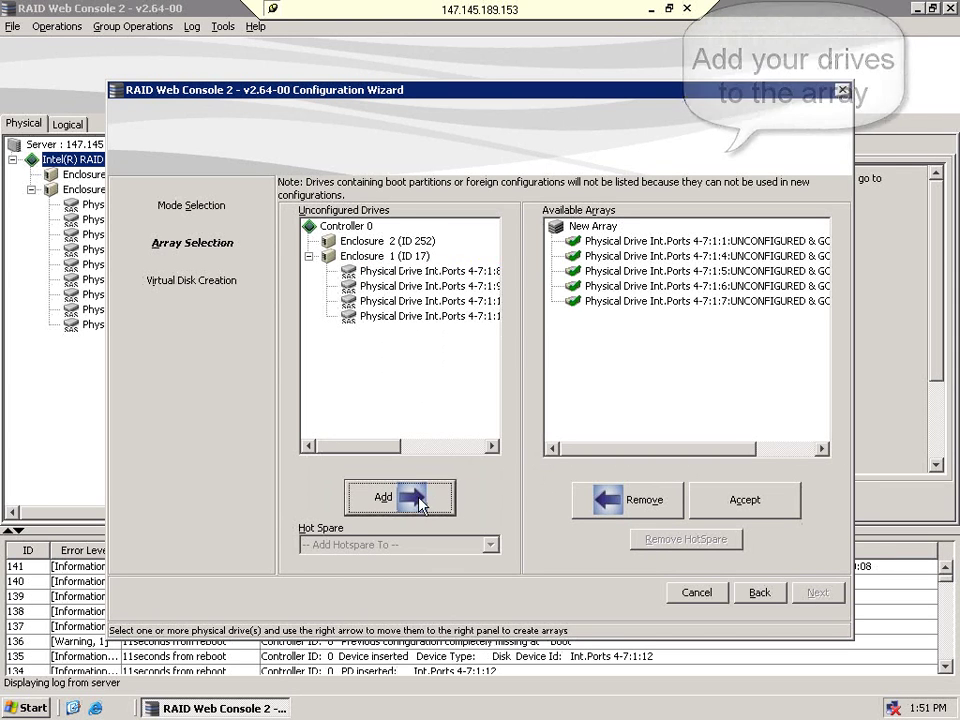
{"action": "left_click", "coordinate": [716, 502]}
{"action": "left_click", "coordinate": [818, 593]}
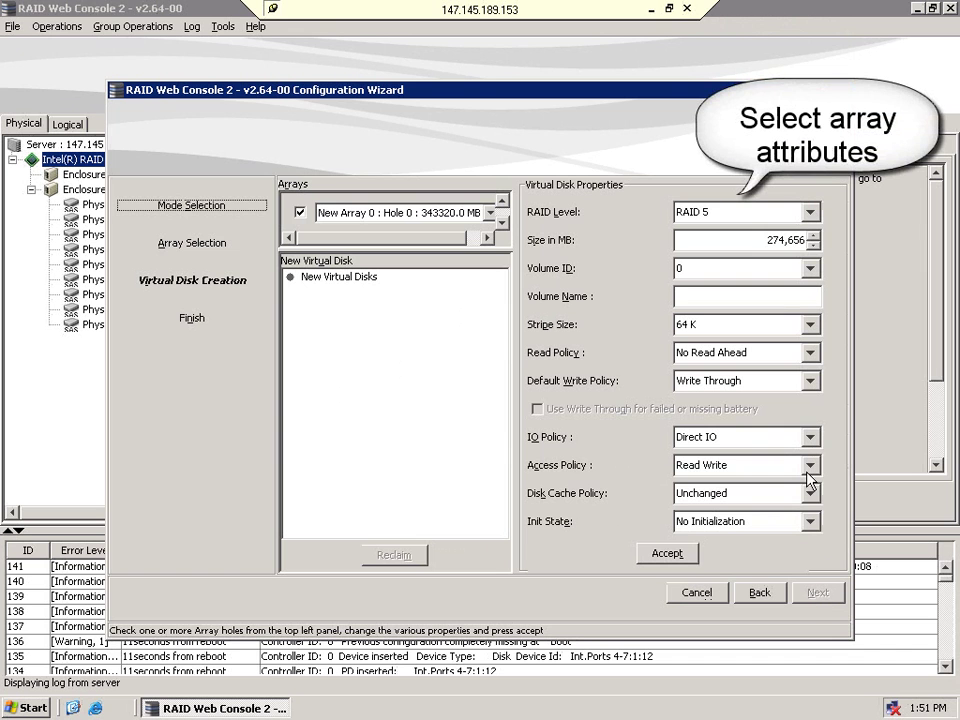
- Set Virtual Disk 0 to RAID 6, finish the wizard, and show the logical view
{"action": "left_click", "coordinate": [810, 218]}
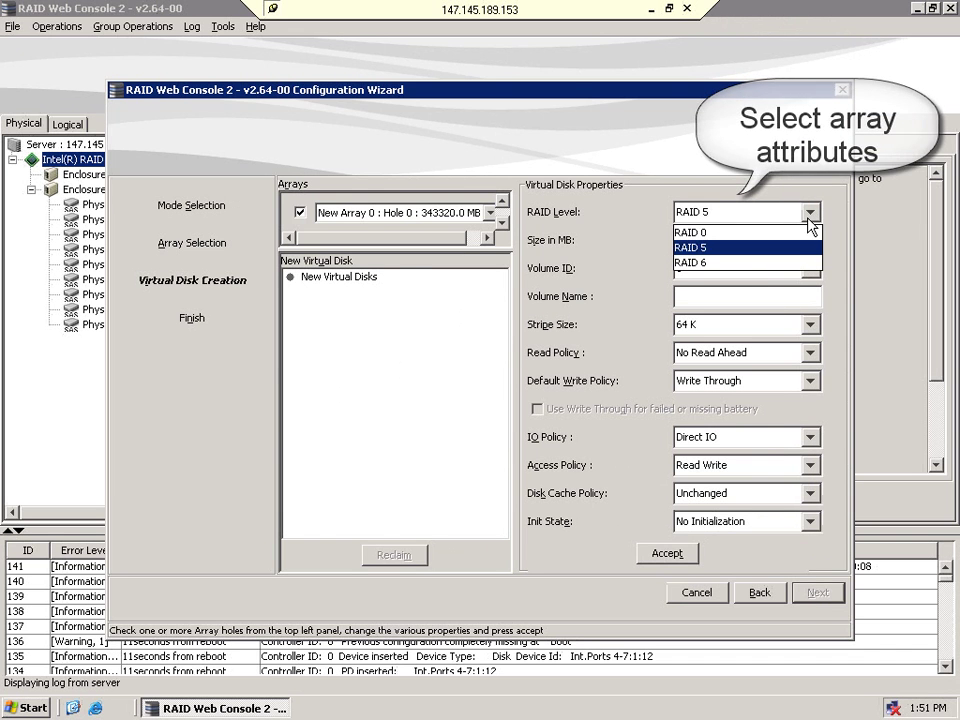
{"action": "left_click", "coordinate": [746, 260]}
{"action": "left_click", "coordinate": [677, 560]}
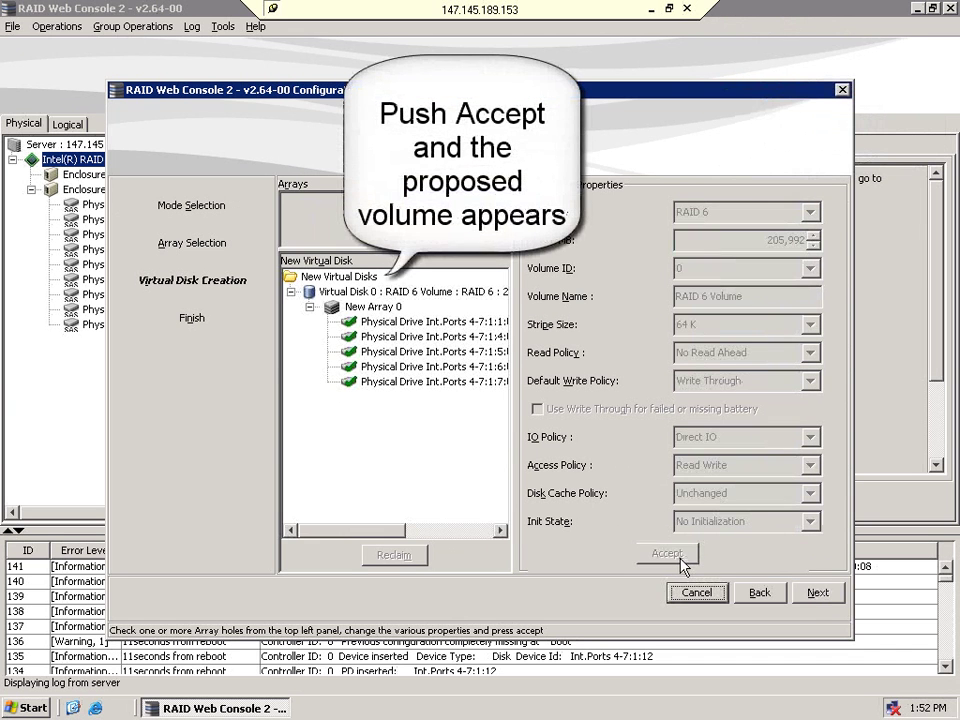
{"action": "left_click", "coordinate": [820, 597]}
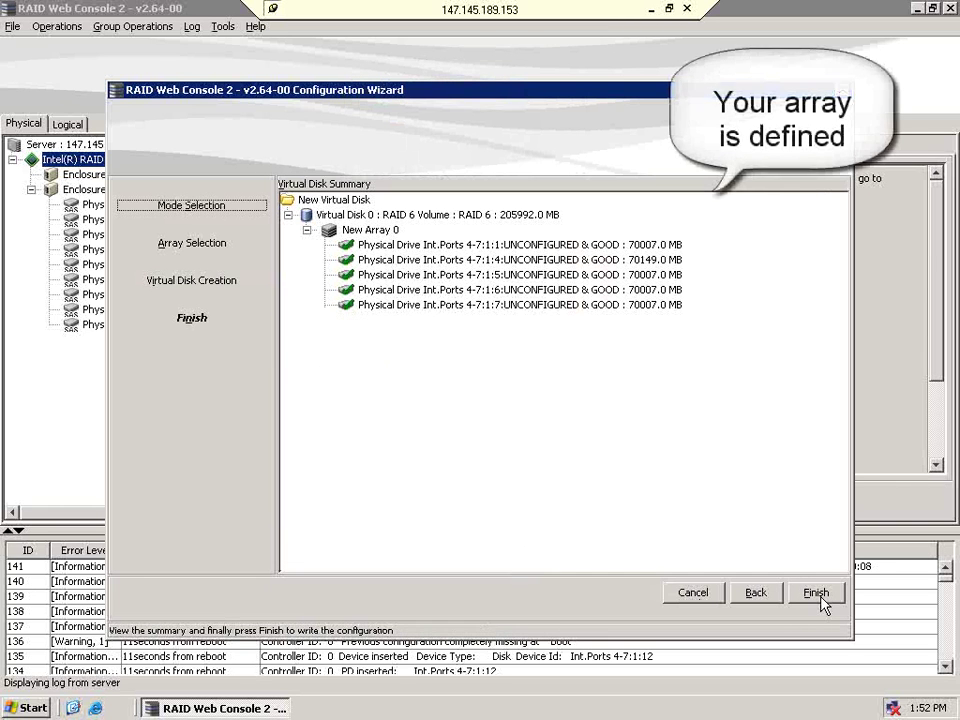
{"action": "left_click", "coordinate": [817, 594]}
{"action": "left_click", "coordinate": [68, 124]}
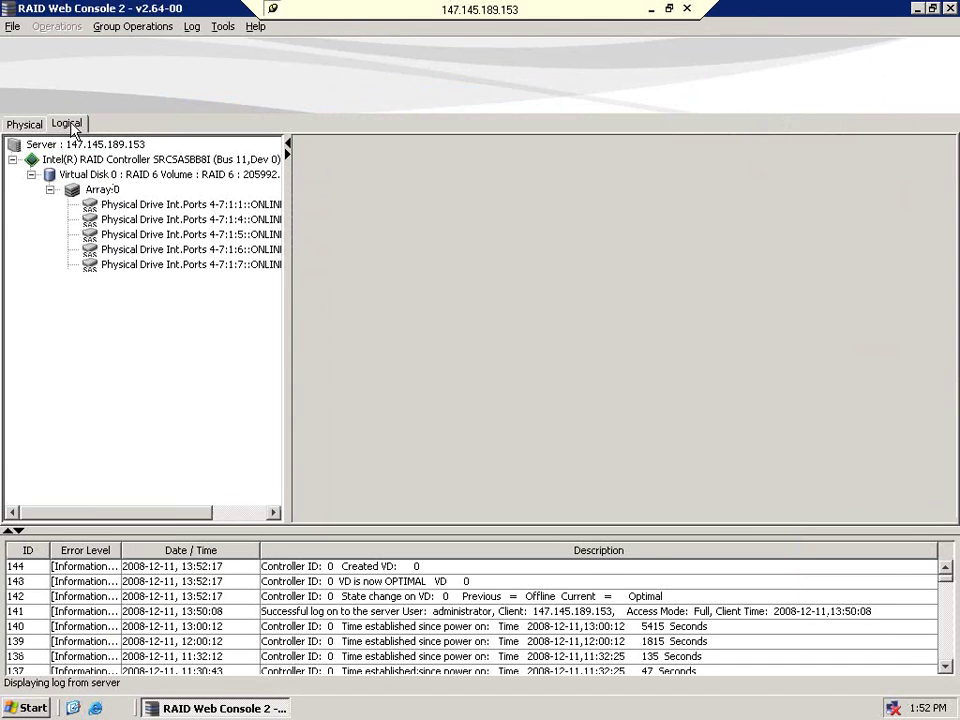
- Run Fast Initialization on Virtual Disk 0, confirming the data-loss warning
{"action": "left_click", "coordinate": [49, 189]}
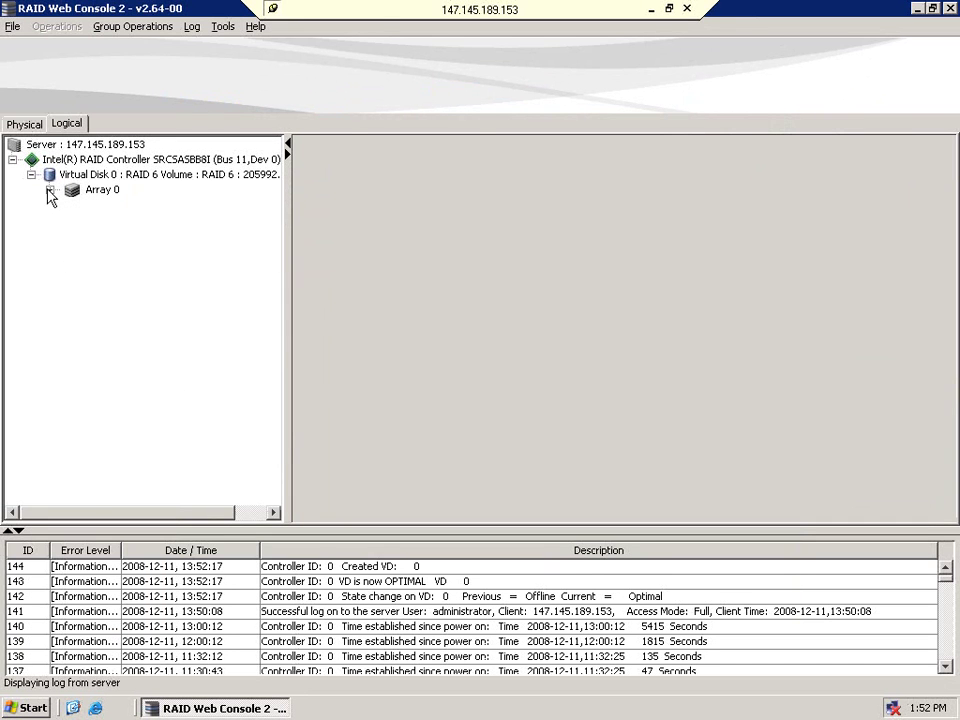
{"action": "left_click", "coordinate": [84, 176]}
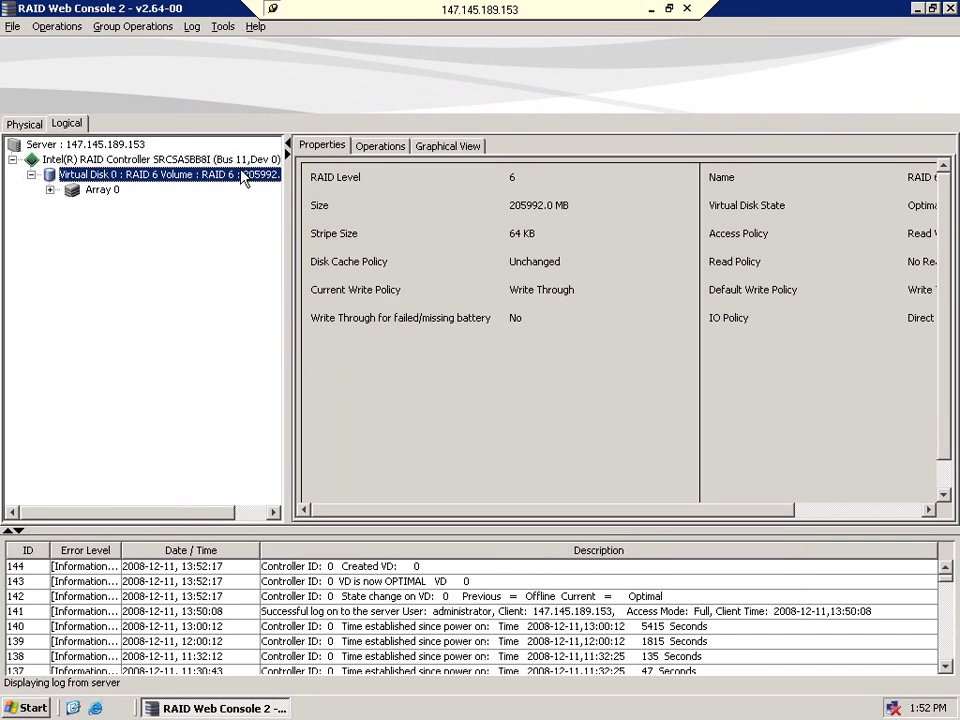
{"action": "left_click", "coordinate": [380, 148]}
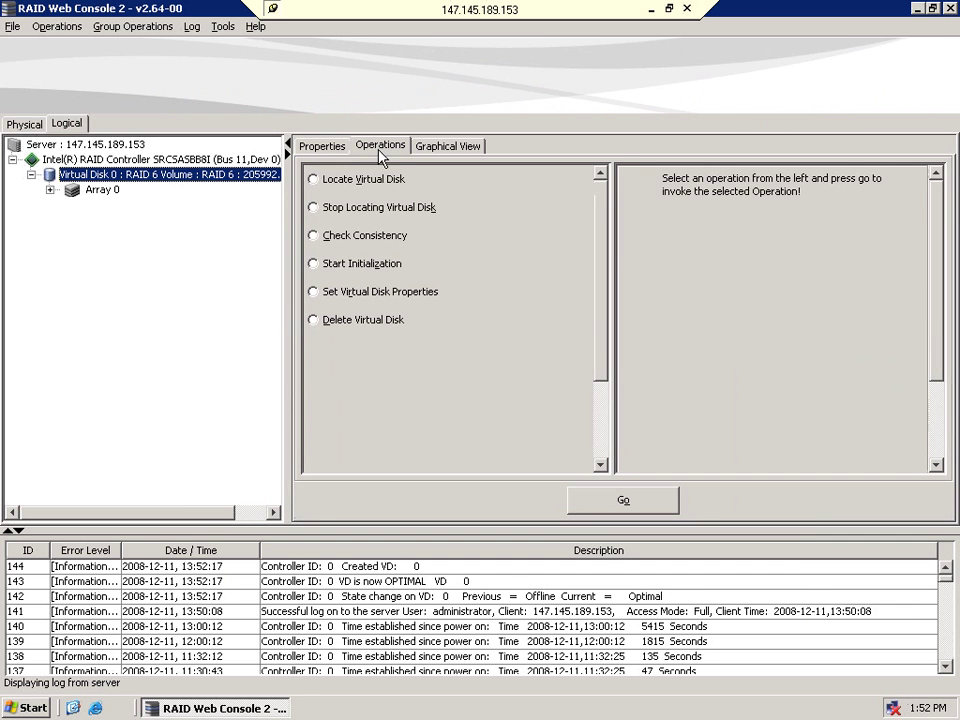
{"action": "left_click", "coordinate": [314, 264]}
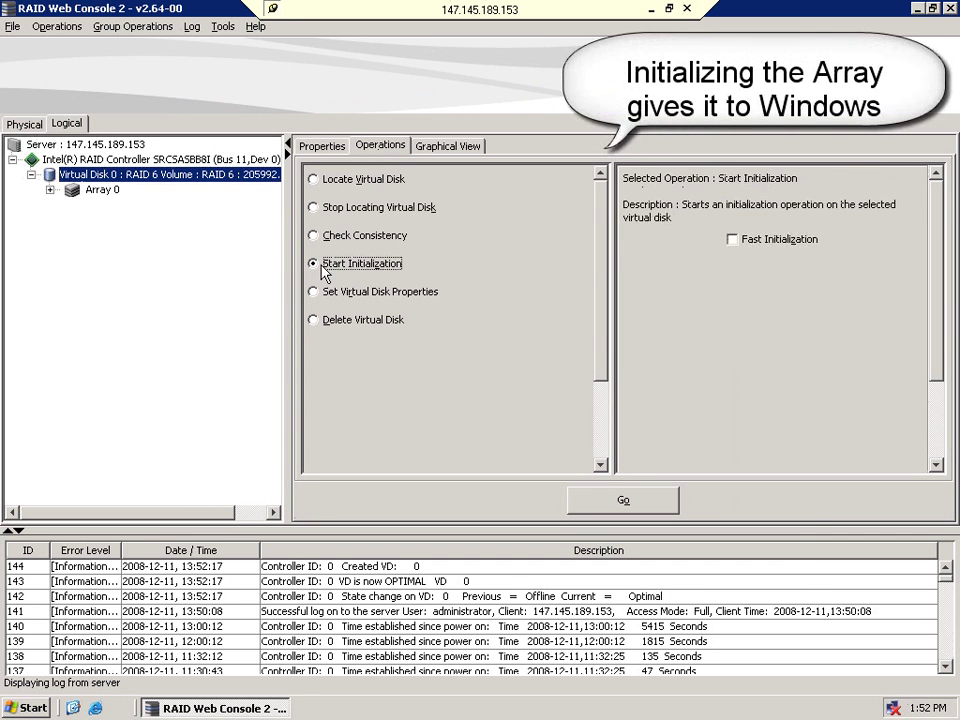
{"action": "left_click", "coordinate": [734, 242]}
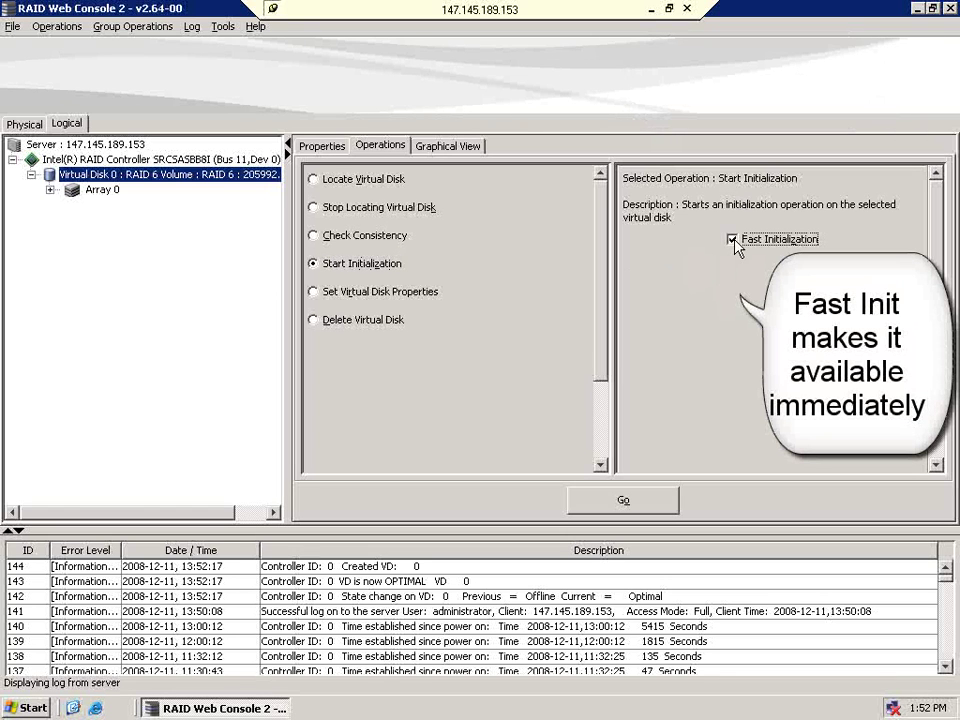
{"action": "left_click", "coordinate": [650, 505]}
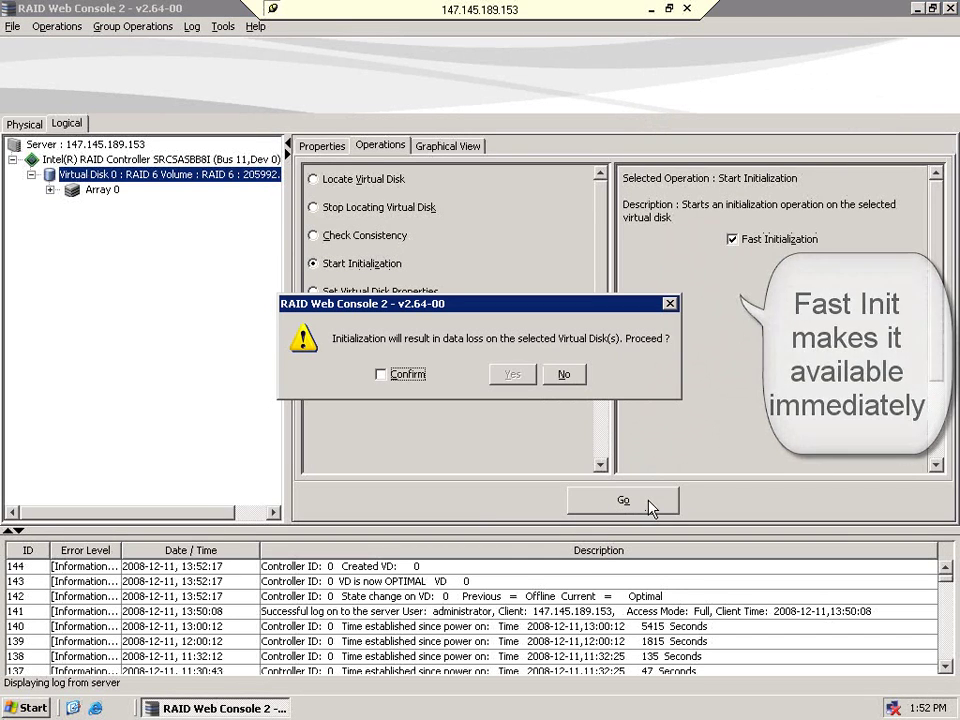
{"action": "left_click", "coordinate": [381, 375]}
{"action": "left_click", "coordinate": [514, 376]}
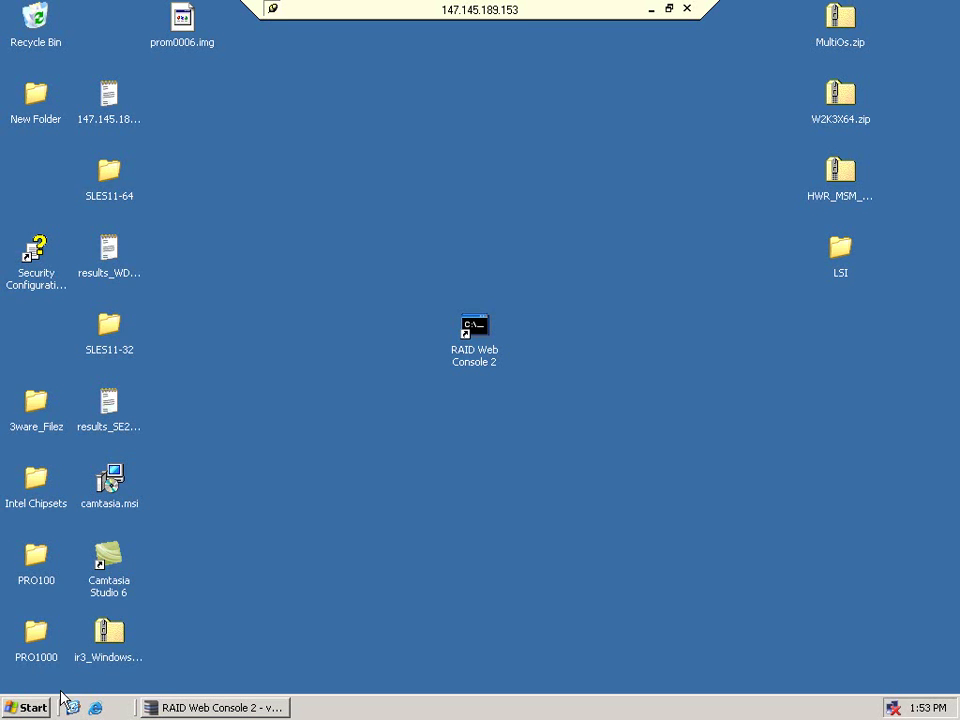
- Open Disk Management in Computer Management and advance the Initialize and Convert Disk Wizard with Disk 4
{"action": "key", "text": "super"}
{"action": "mouse_move", "coordinate": [283, 366]}
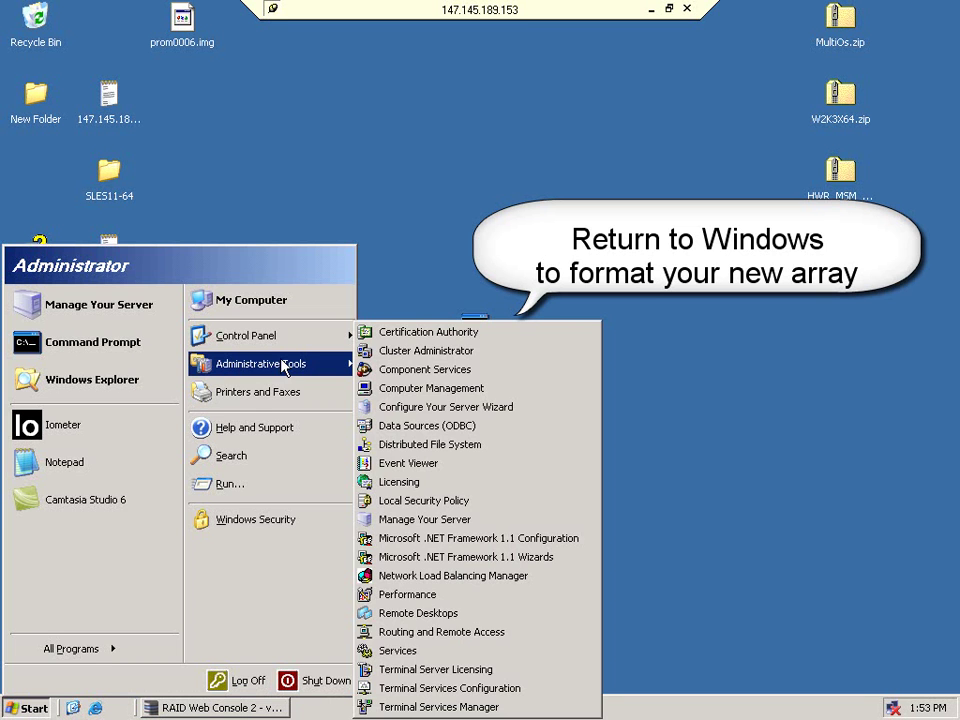
{"action": "left_click", "coordinate": [386, 388]}
{"action": "left_click", "coordinate": [185, 305]}
{"action": "left_click", "coordinate": [626, 499]}
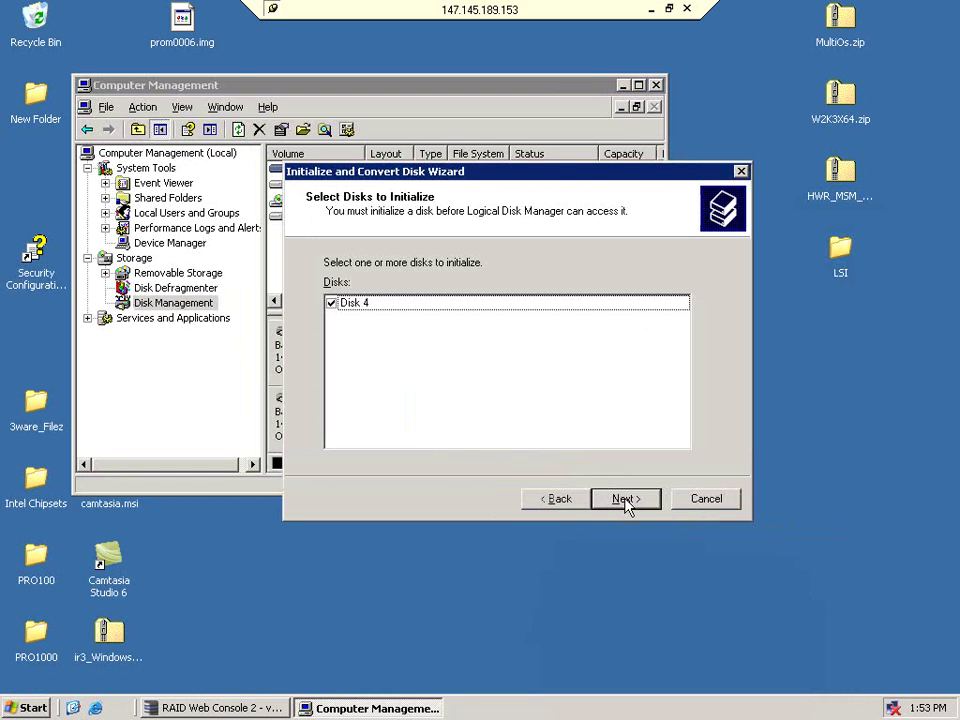
{"action": "left_click", "coordinate": [626, 499]}
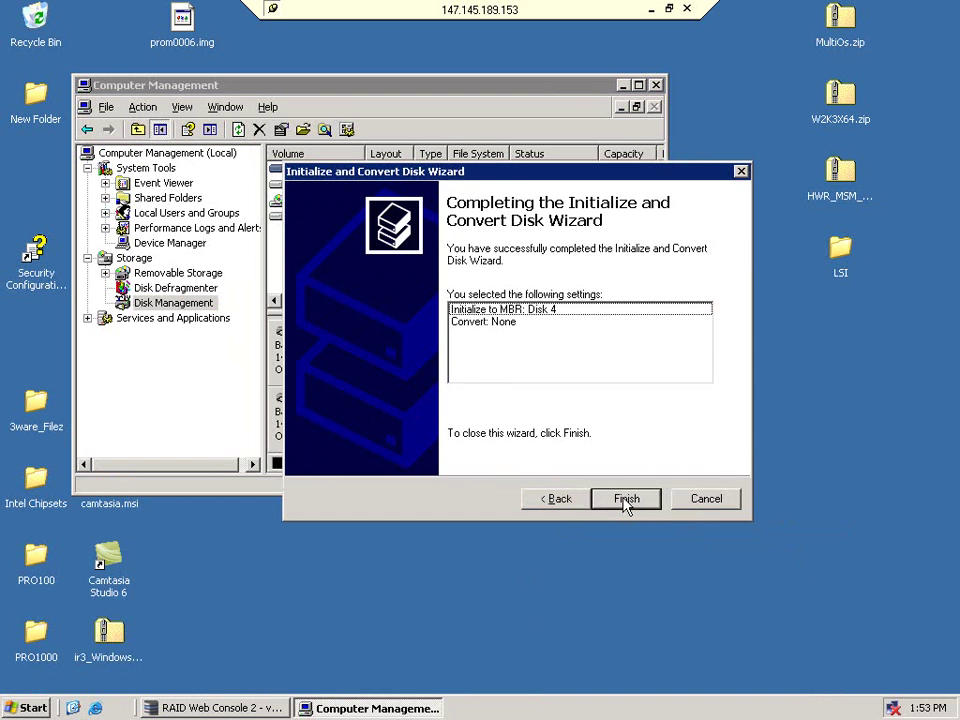